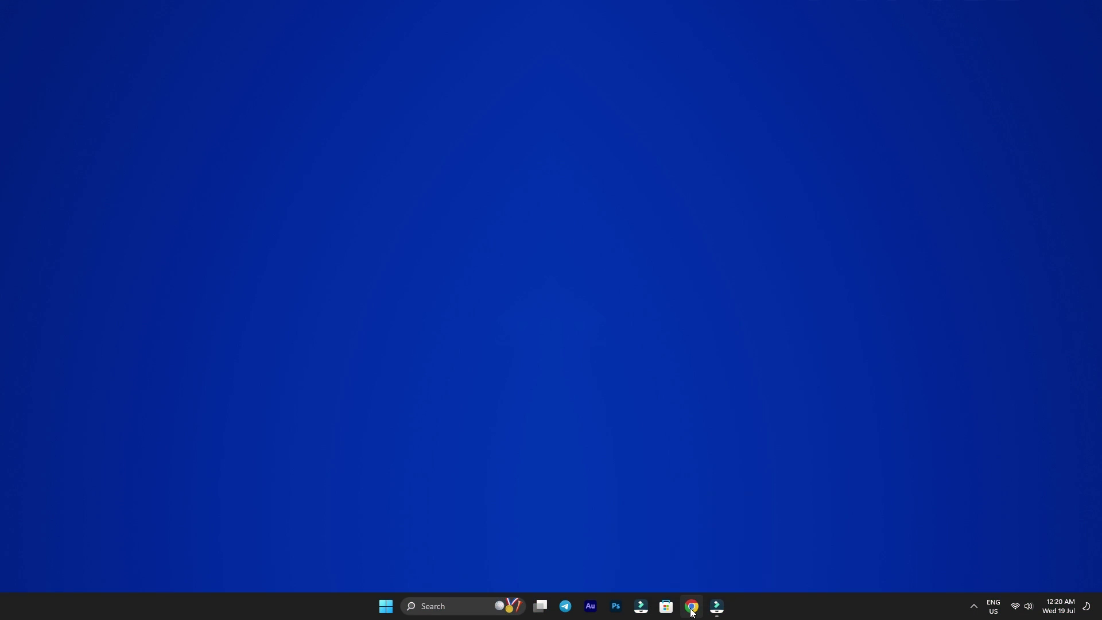
Open Chrome, search Google for "snes9x zophar" and open the Snes9x page on Zophar's Domain.
click(691, 609)
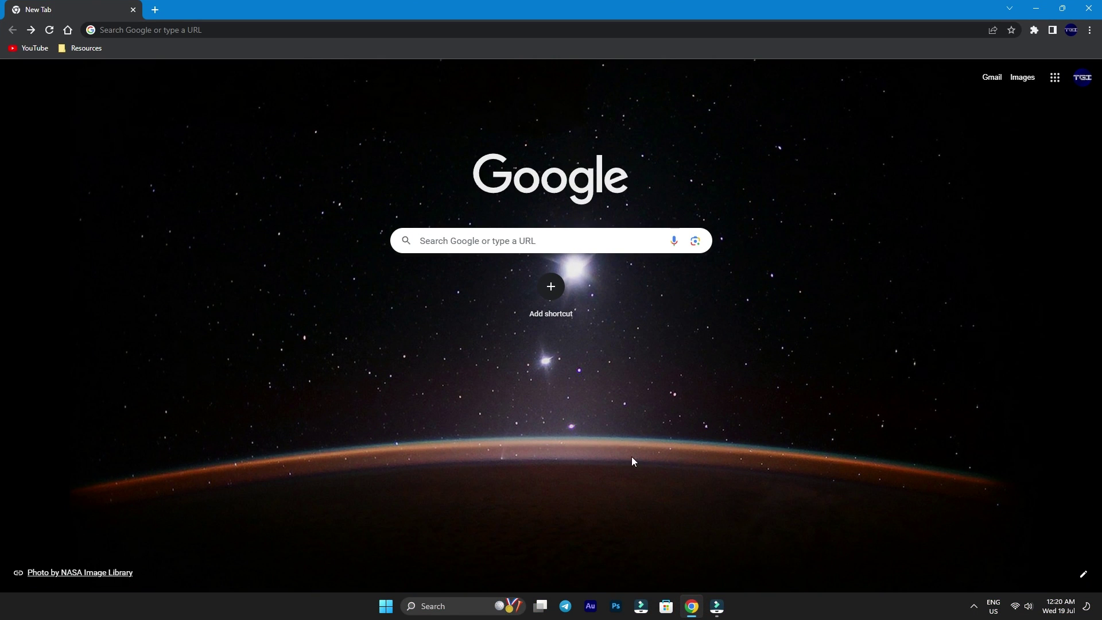
click(485, 244)
text(sn)
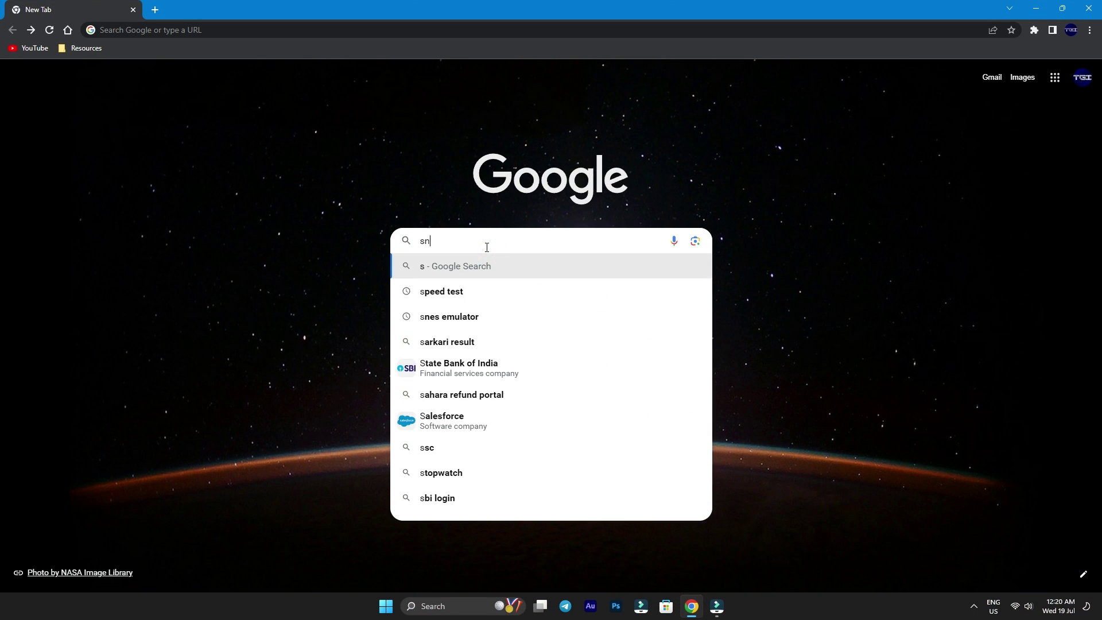
text(es9x )
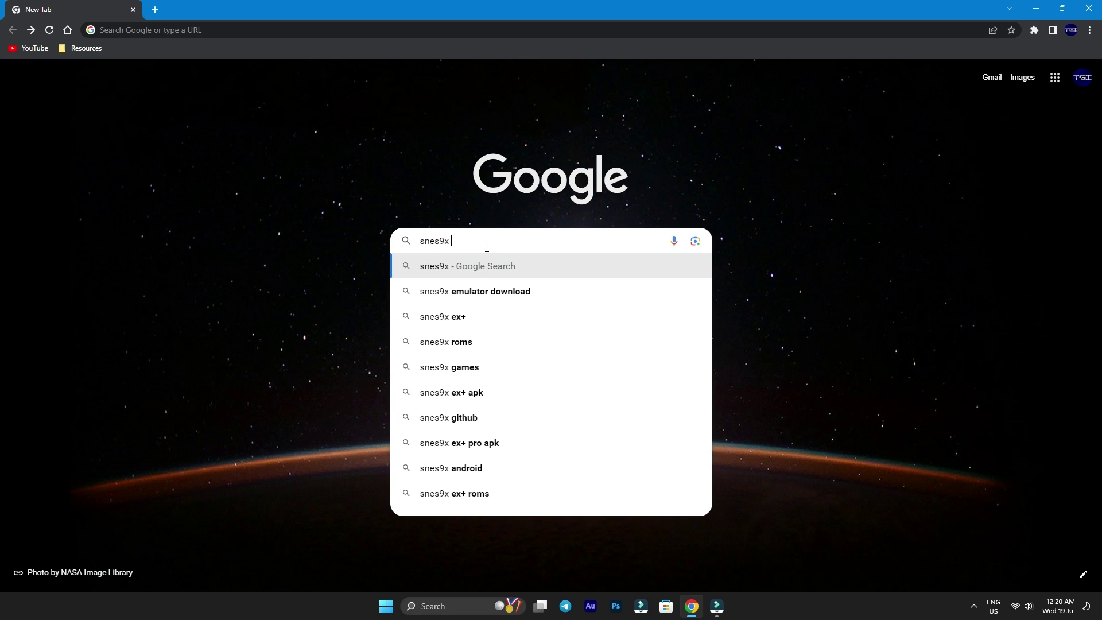
text(zophar)
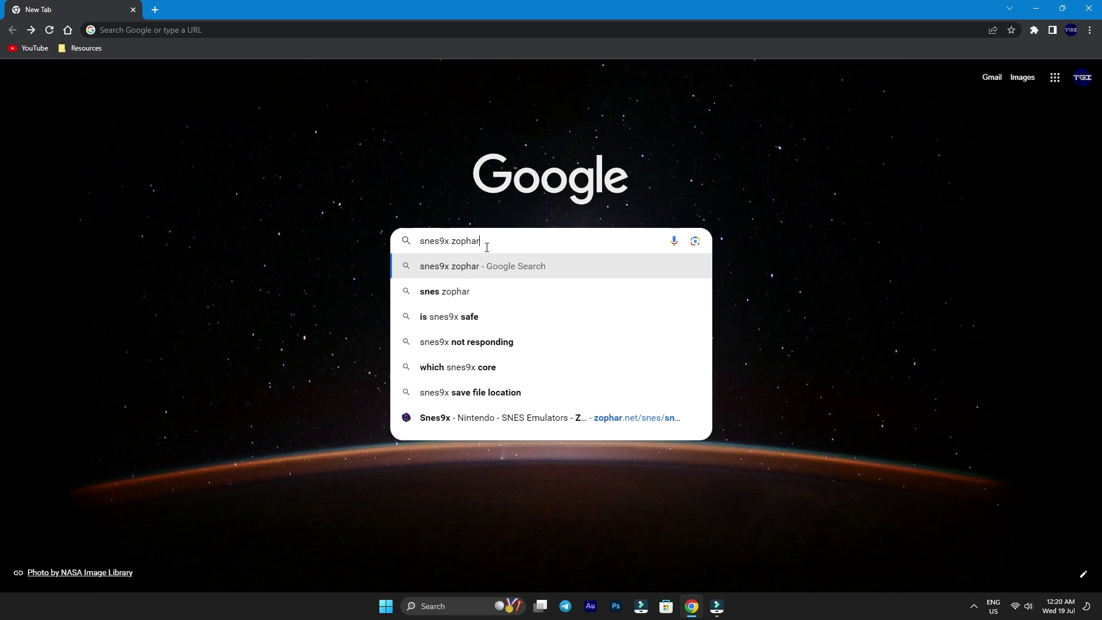
key(Return)
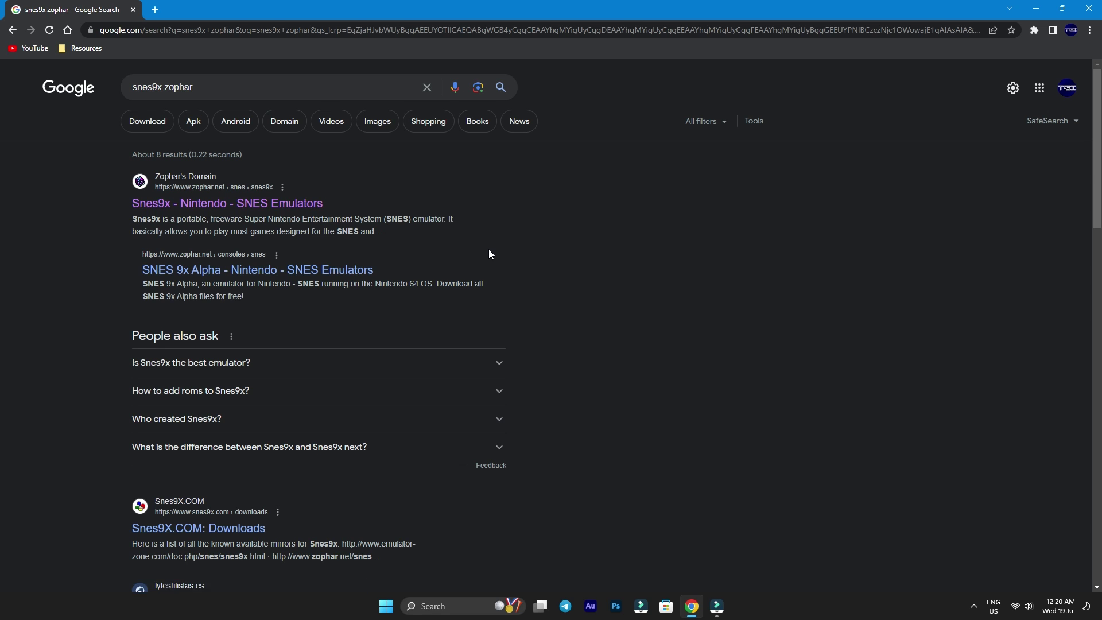
click(286, 204)
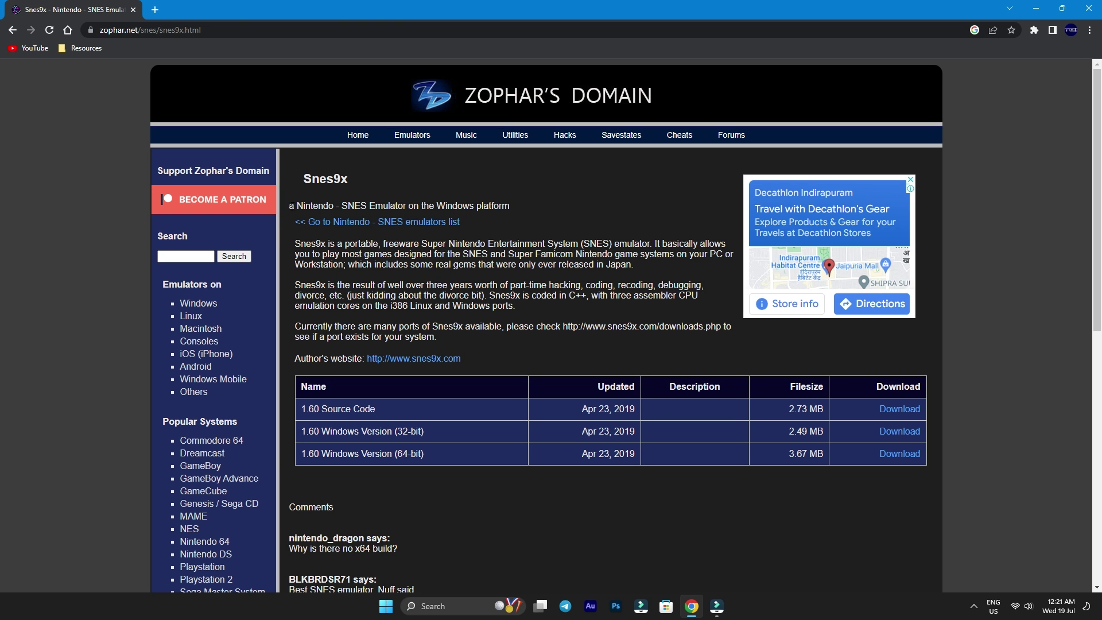
Download the 1.60 Windows Version (64-bit) of Snes9x and minimize the browser.
scroll(865, 377, down, 2)
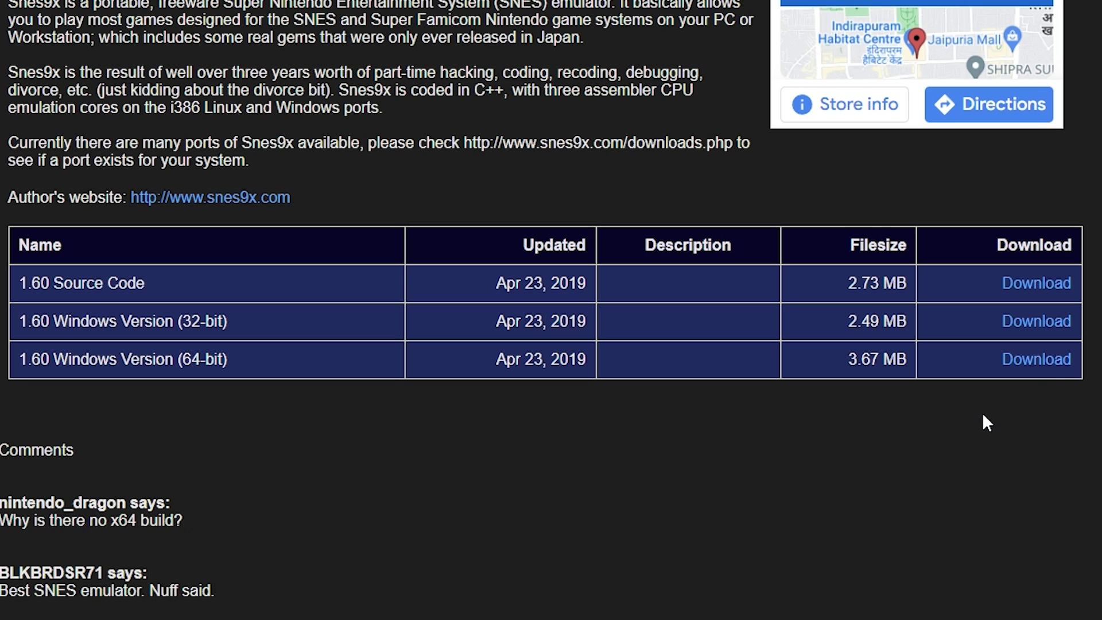
click(1052, 368)
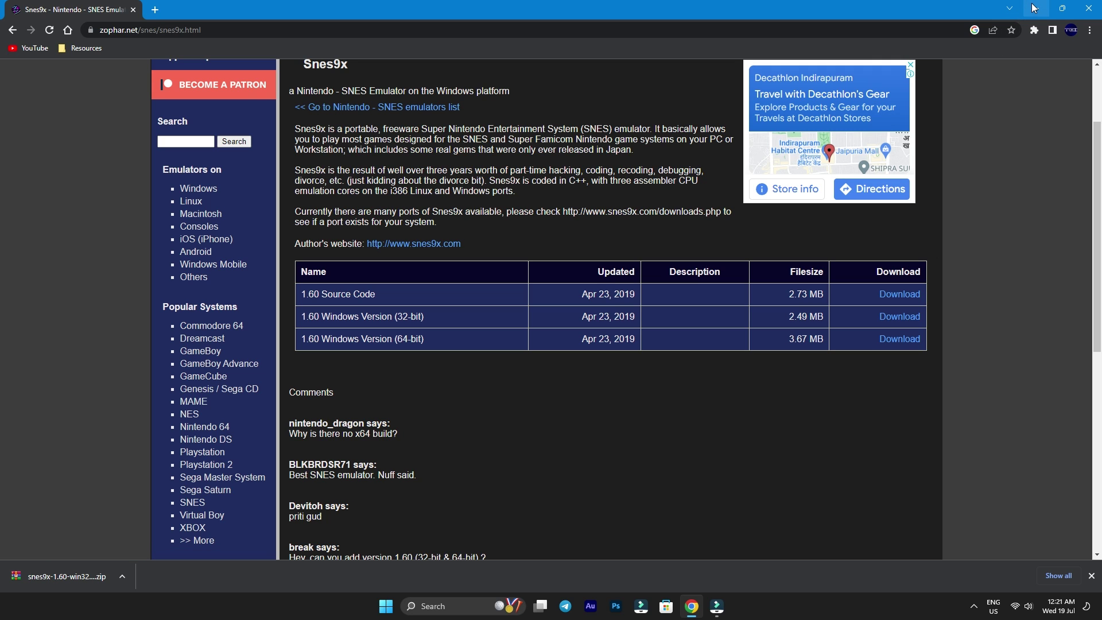
click(1033, 8)
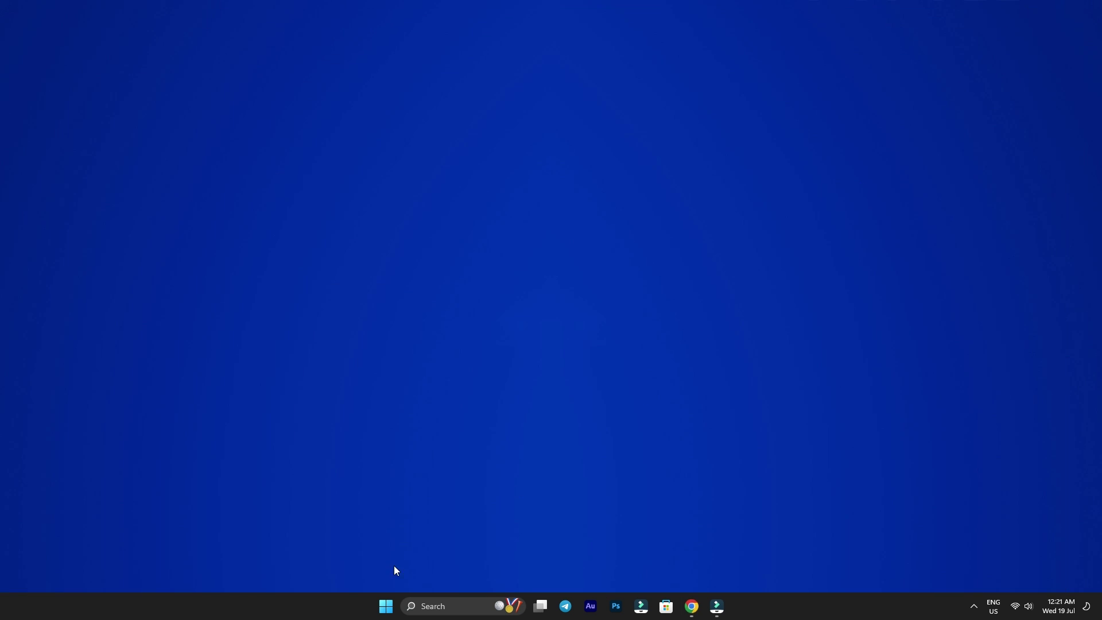
Move the snes9x-1.60-win32-x64 archive from the Downloads folder to the desktop and close File Explorer.
click(385, 606)
click(410, 257)
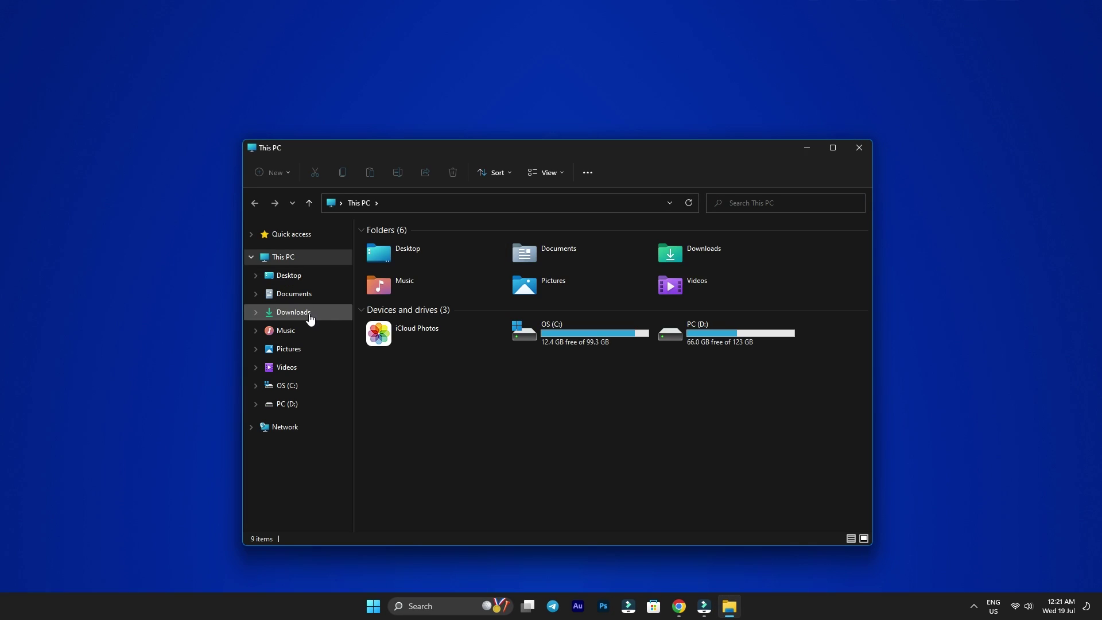
click(308, 317)
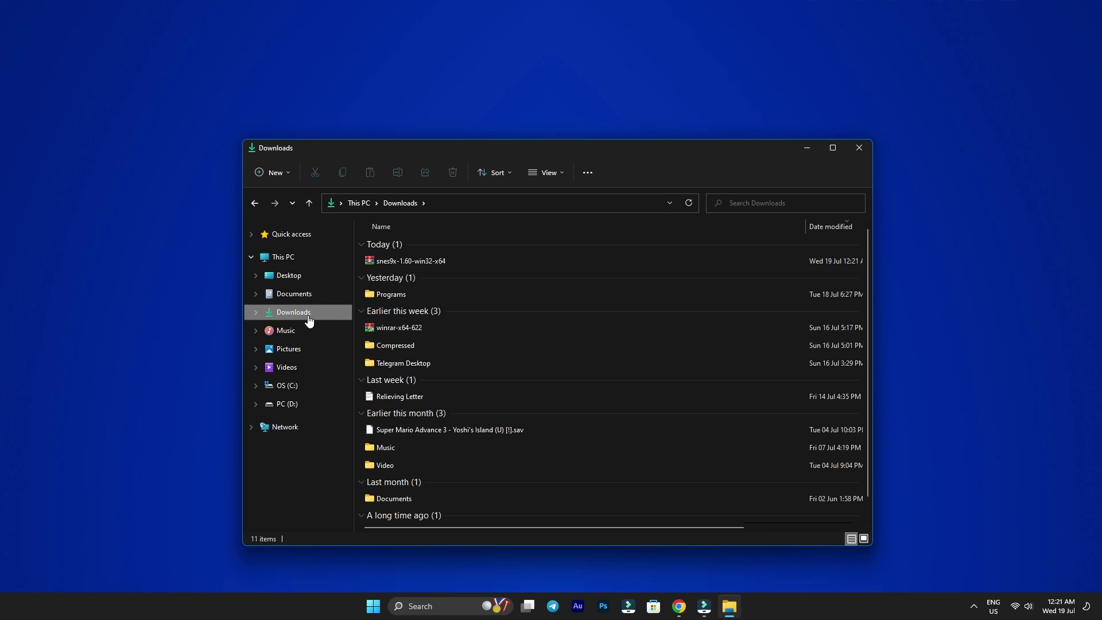
click(396, 261)
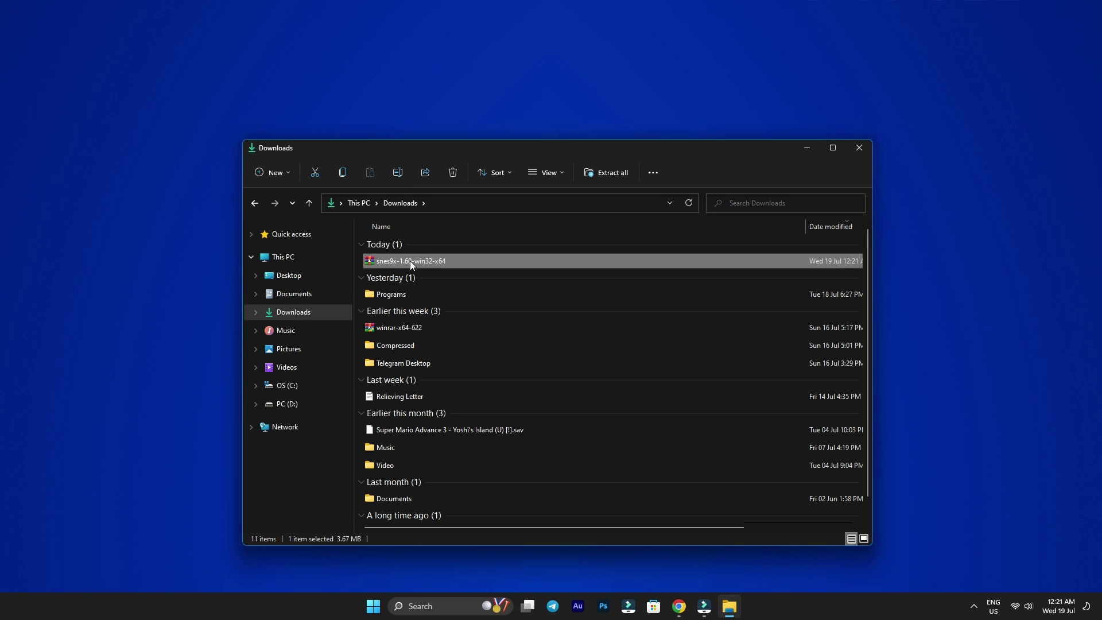
drag(419, 260, 623, 82)
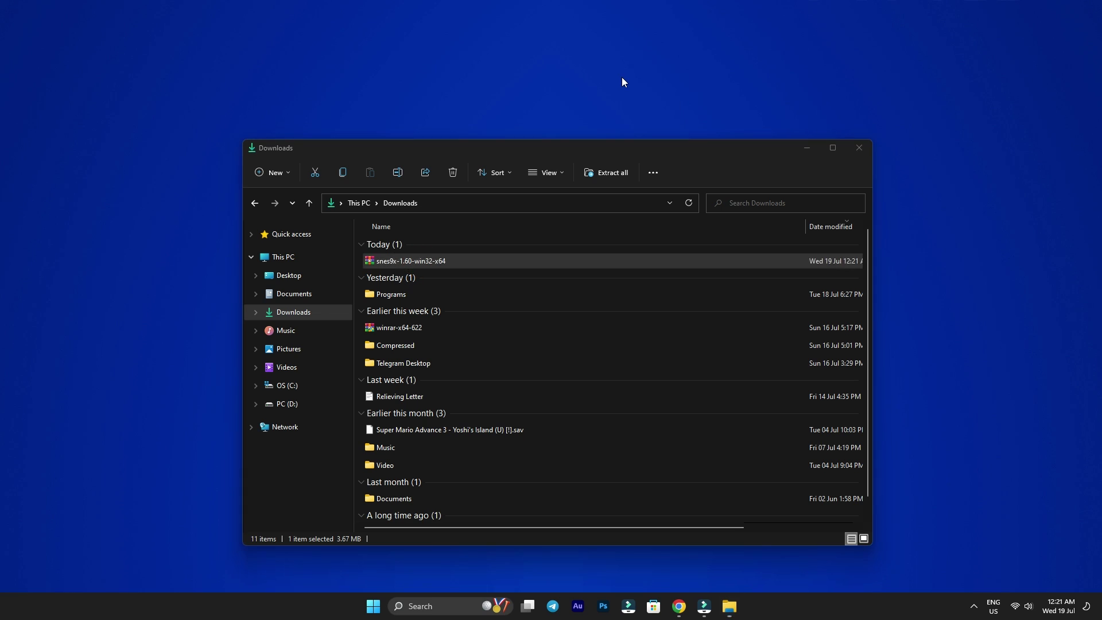
click(857, 147)
Switch back to Chrome, download the WinRAR installer from the win-rar.com site and minimize the browser.
key(alt+Tab)
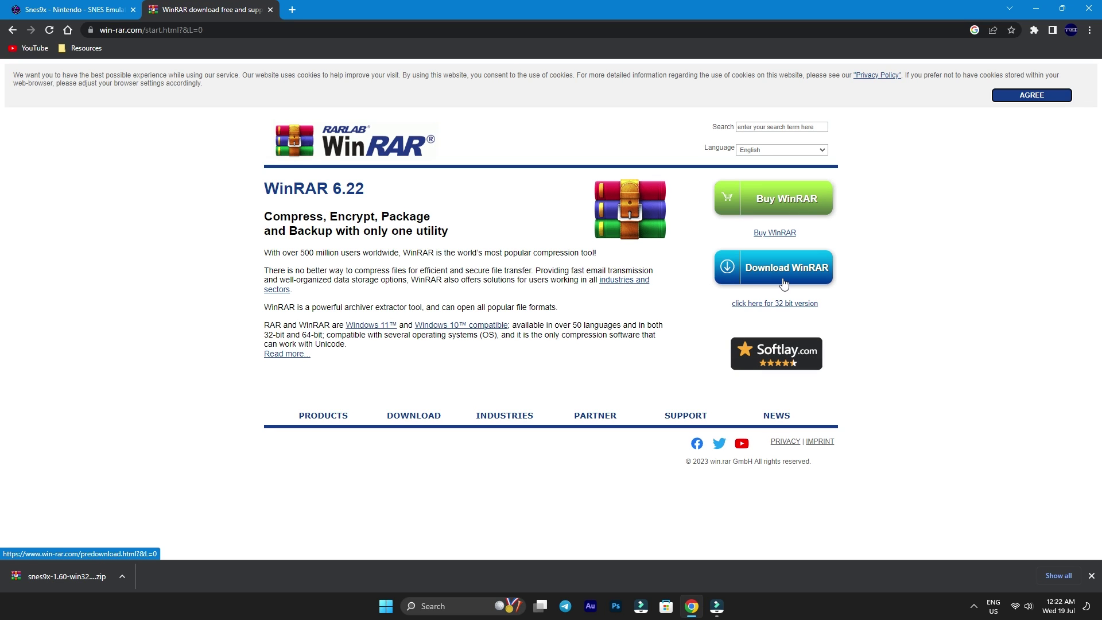
click(784, 282)
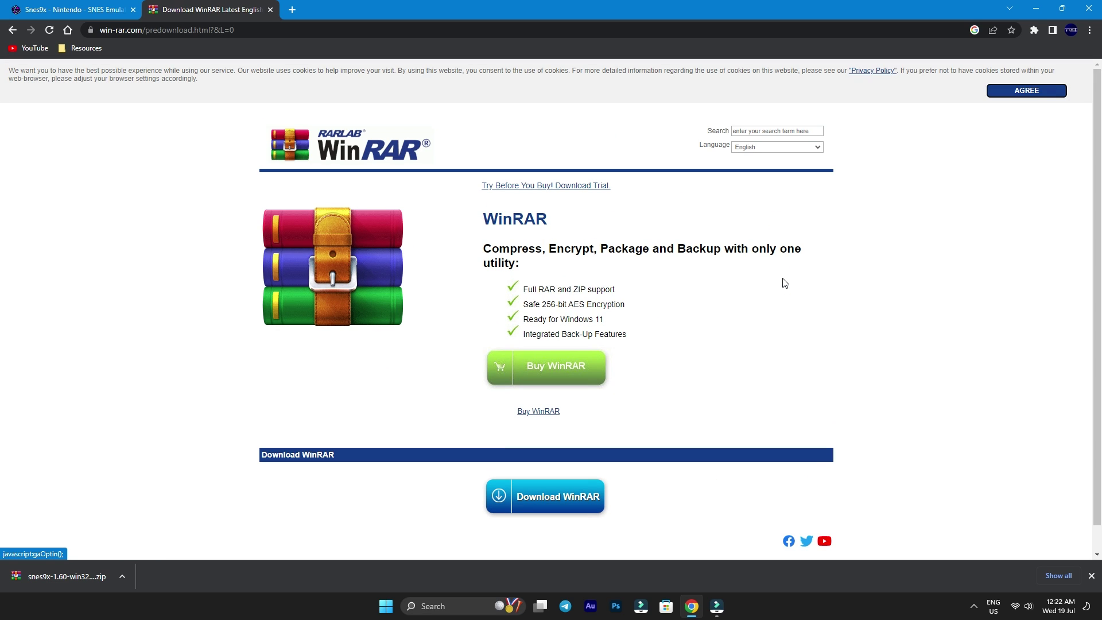
click(575, 509)
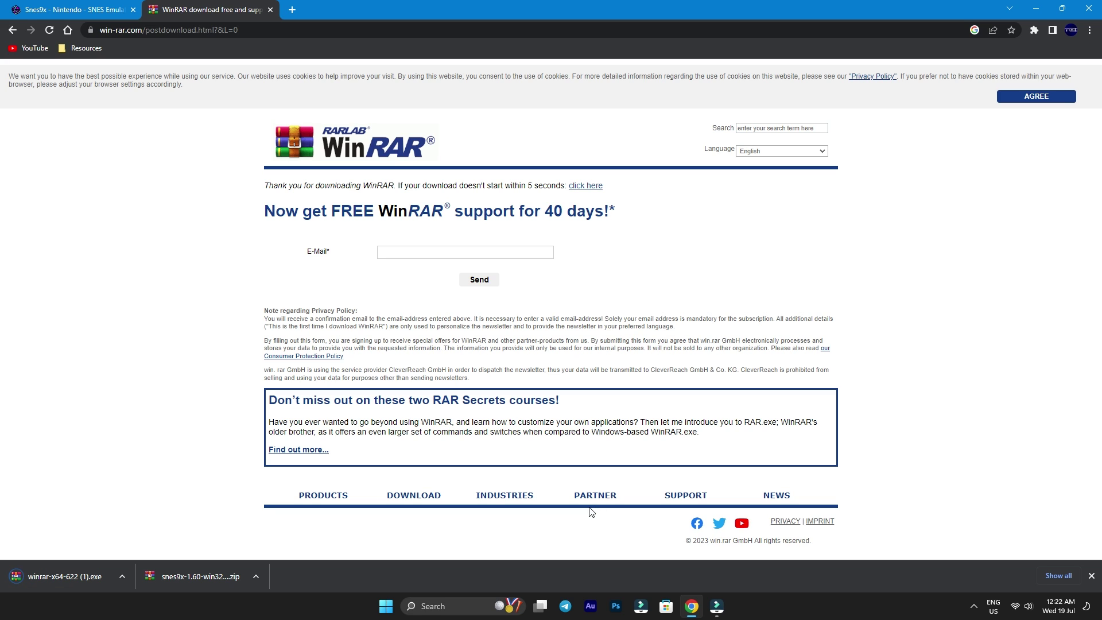
click(1034, 12)
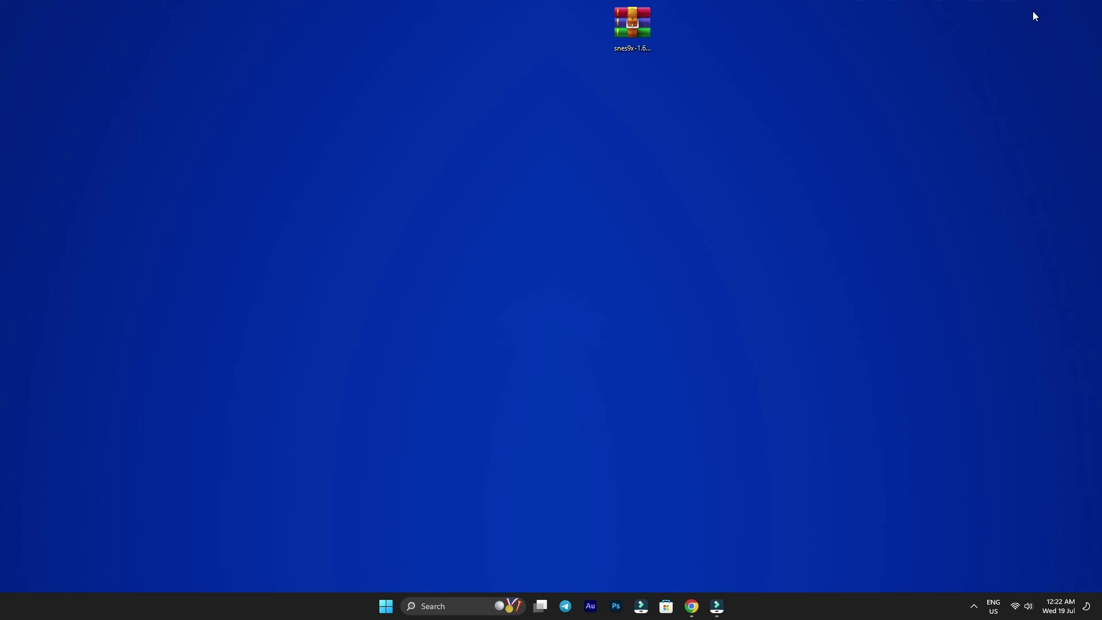
Open the snes9x-1.60-win32-x64 archive on the desktop with WinRAR.
click(637, 27)
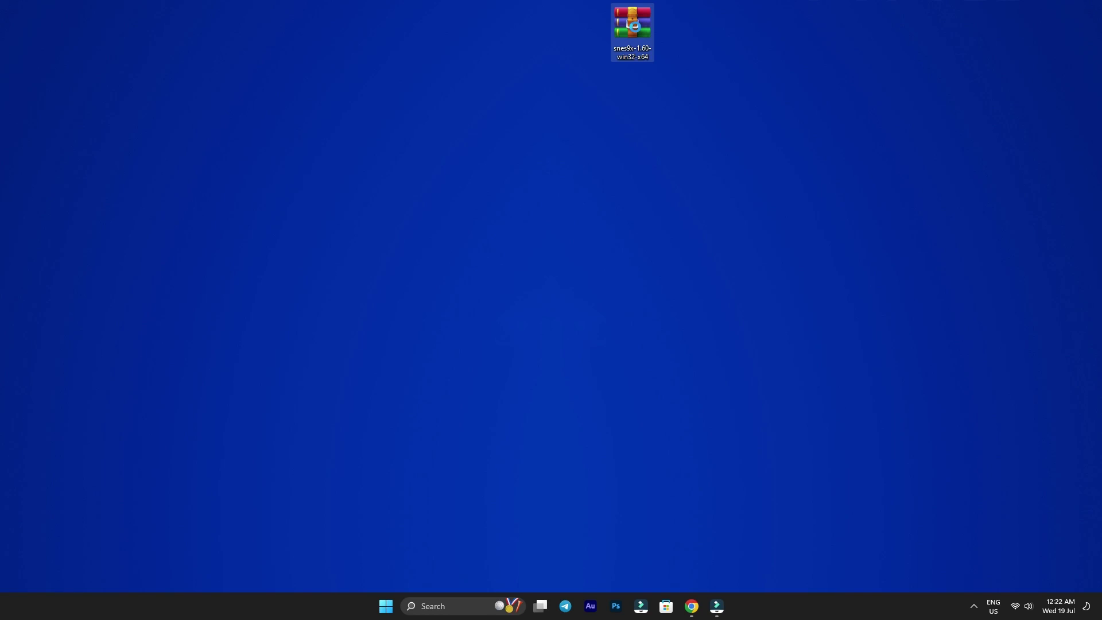
right_click(634, 27)
click(668, 64)
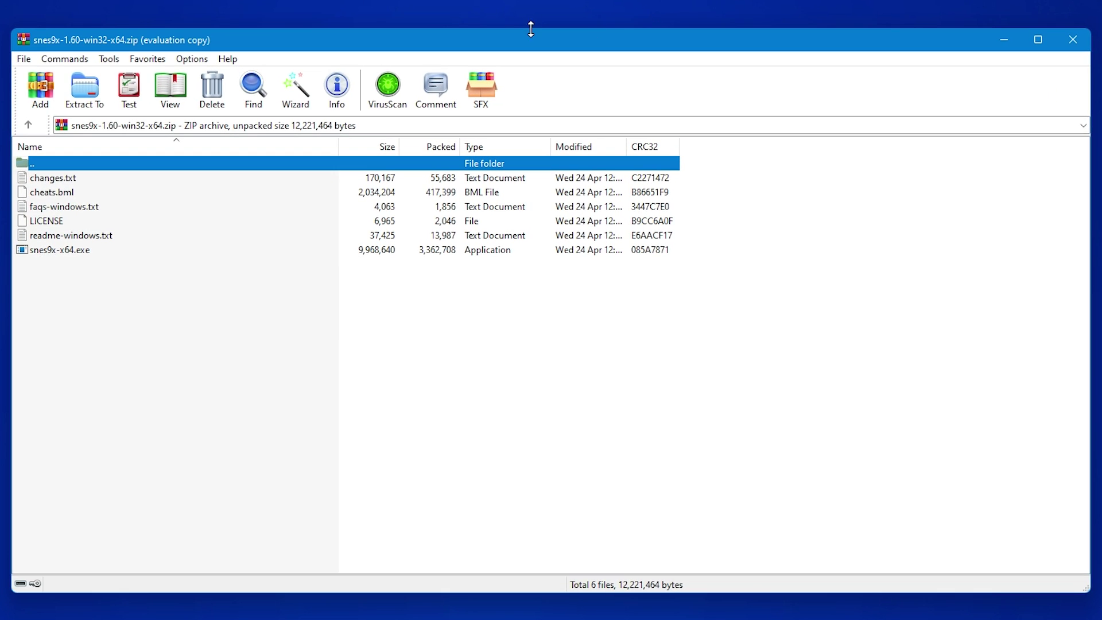
Extract the whole archive into a new folder directly on the OS (C:) drive and close WinRAR.
click(85, 102)
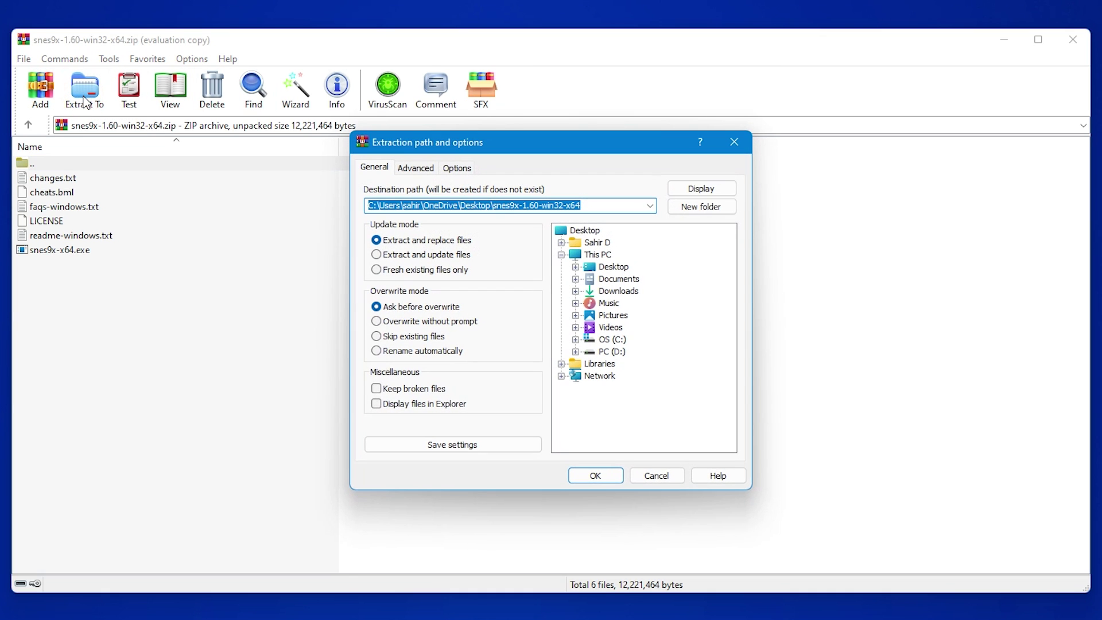
click(576, 339)
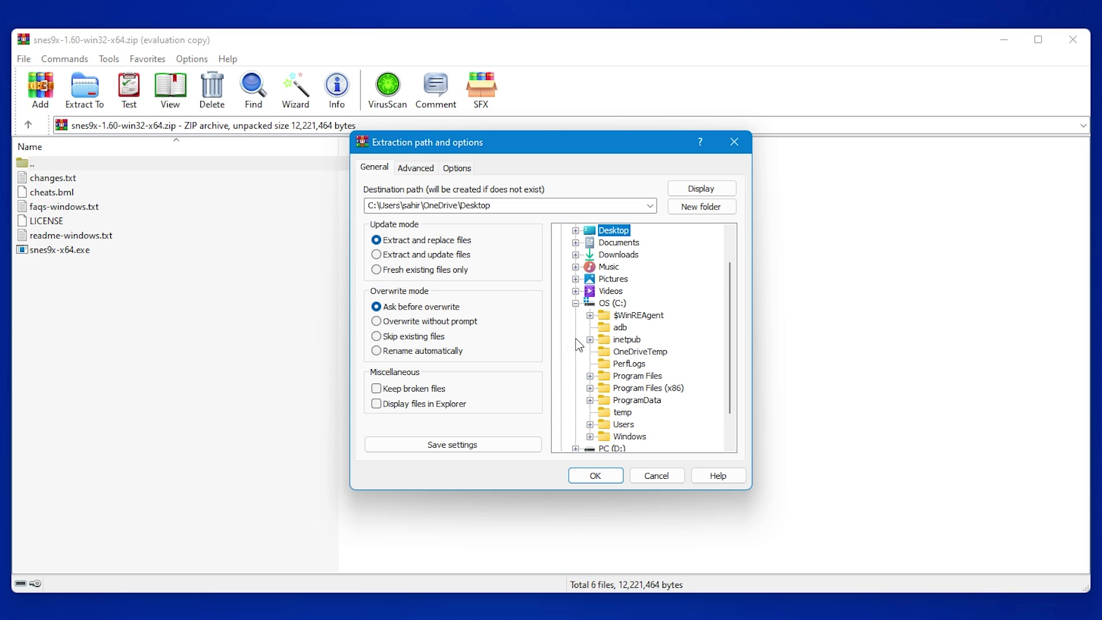
click(611, 303)
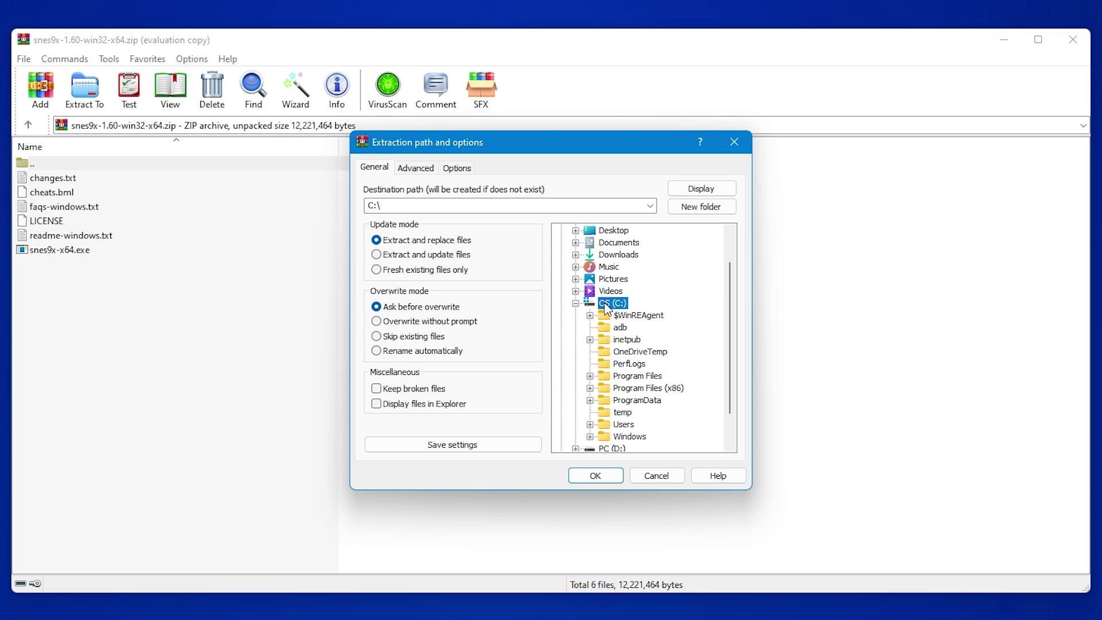
click(701, 207)
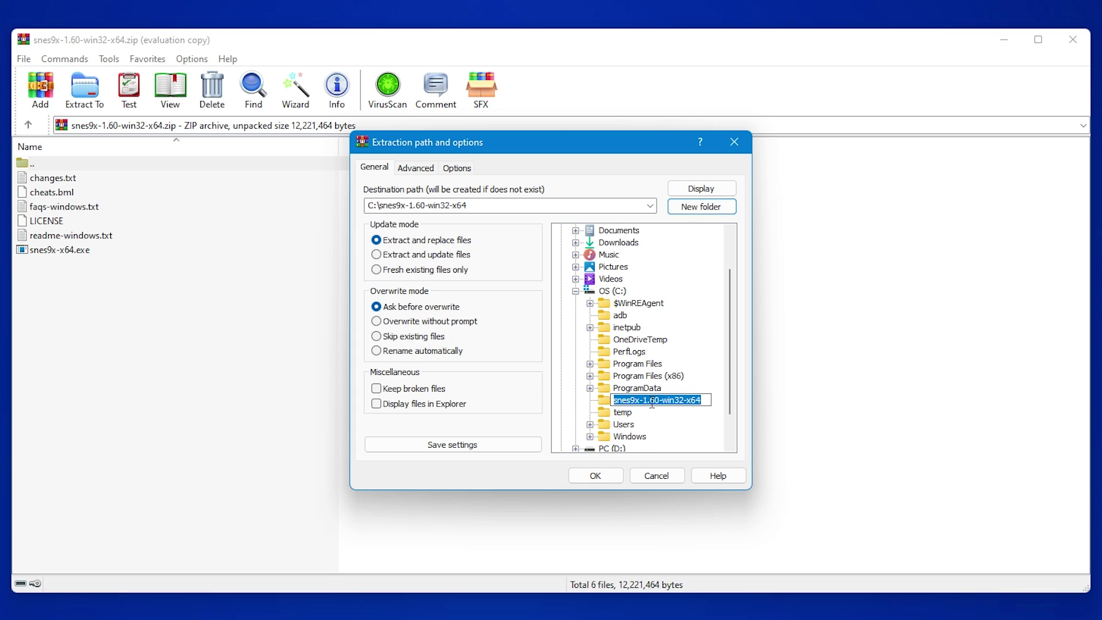
click(603, 477)
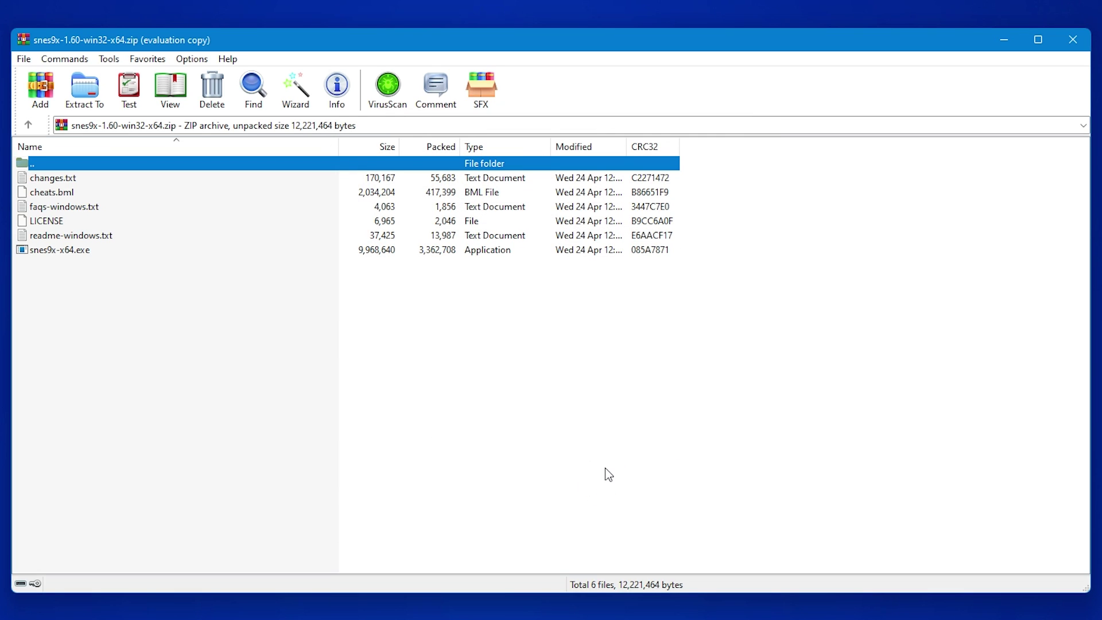
click(1072, 39)
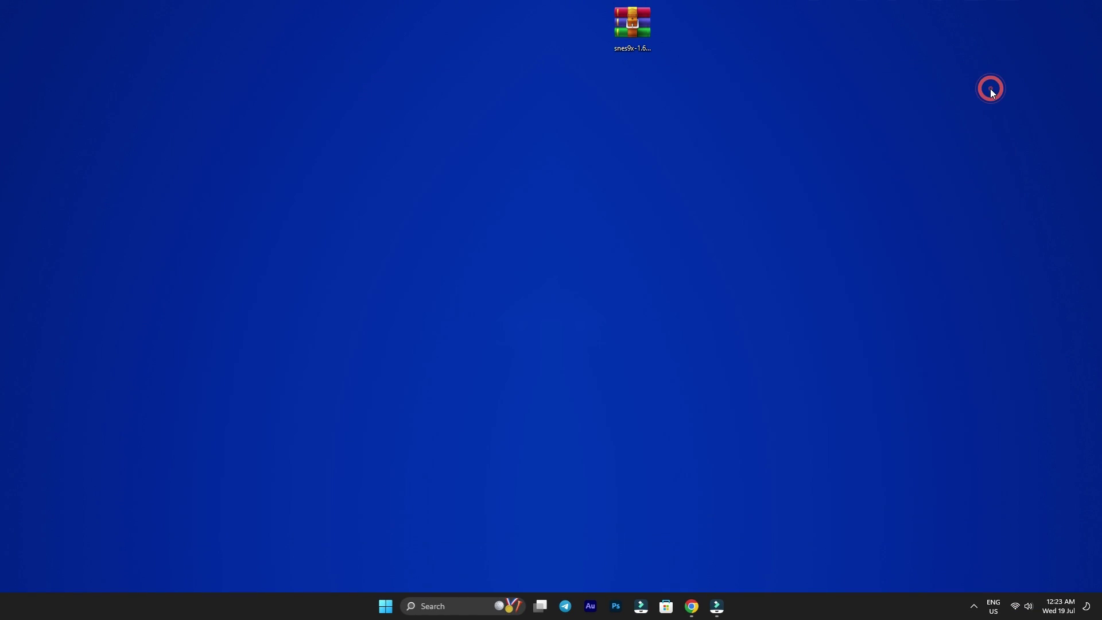
Open the snes9x-1.60-win32-x64 folder on the C: drive in File Explorer and launch the snes9x-x64 application.
click(386, 605)
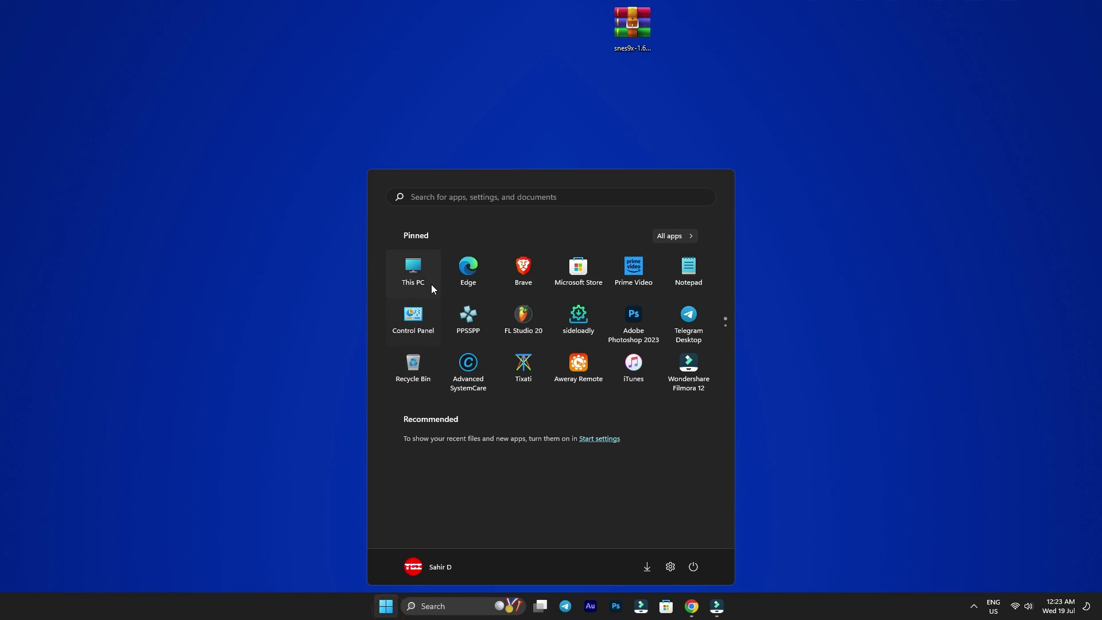
click(430, 281)
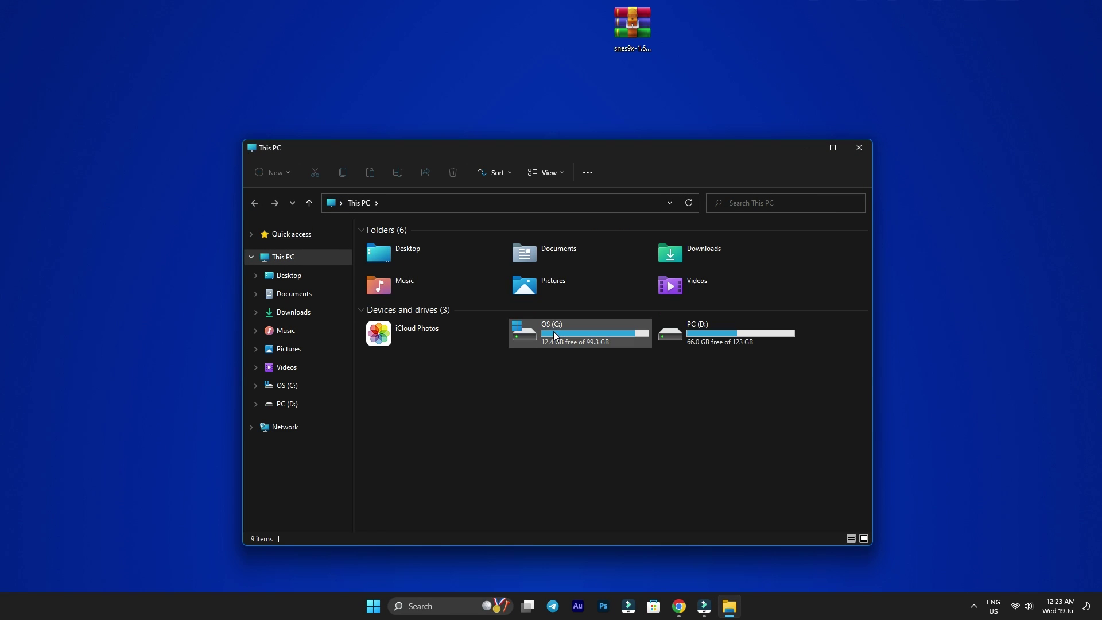
double_click(569, 334)
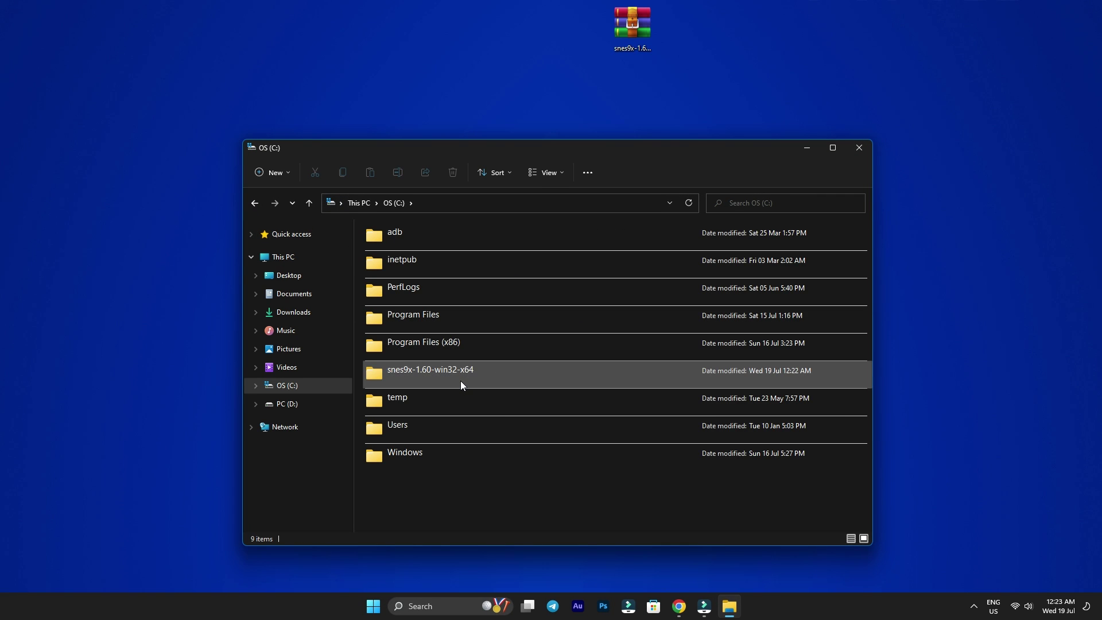
double_click(460, 380)
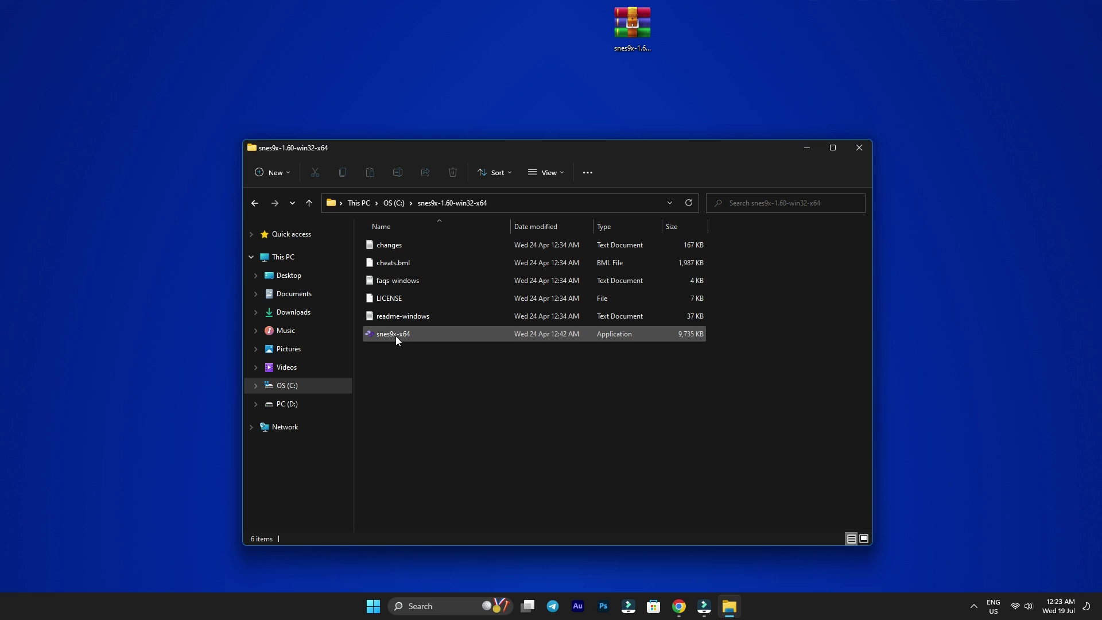
double_click(395, 336)
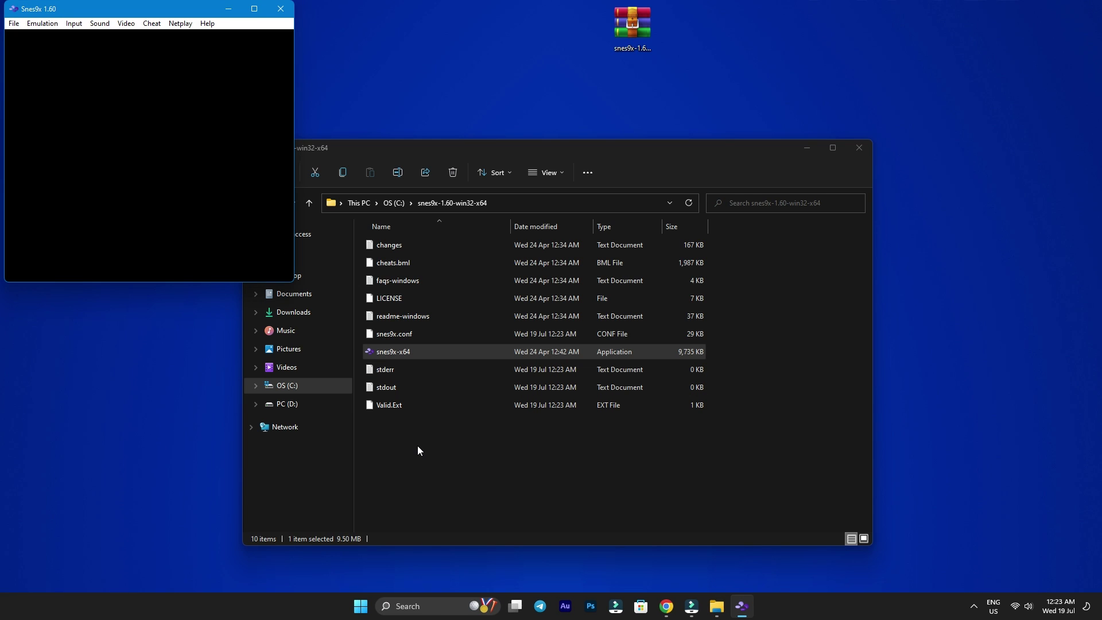
Create a desktop shortcut to the snes9x-x64 application, then shift the emulator window off the shortcut and select it.
drag(563, 147, 763, 98)
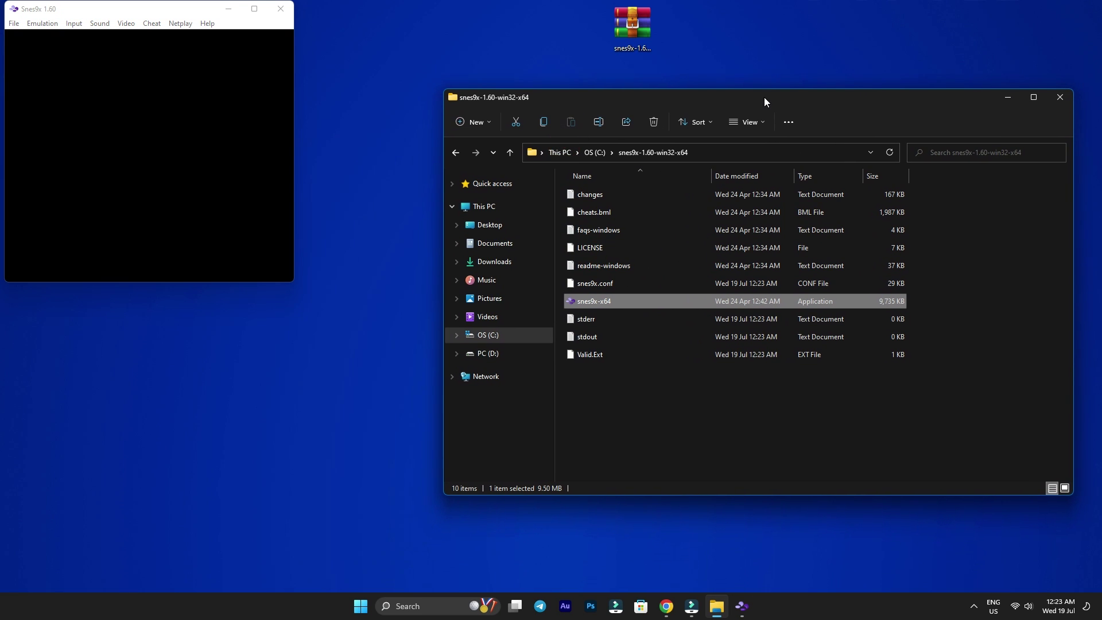
right_click(615, 304)
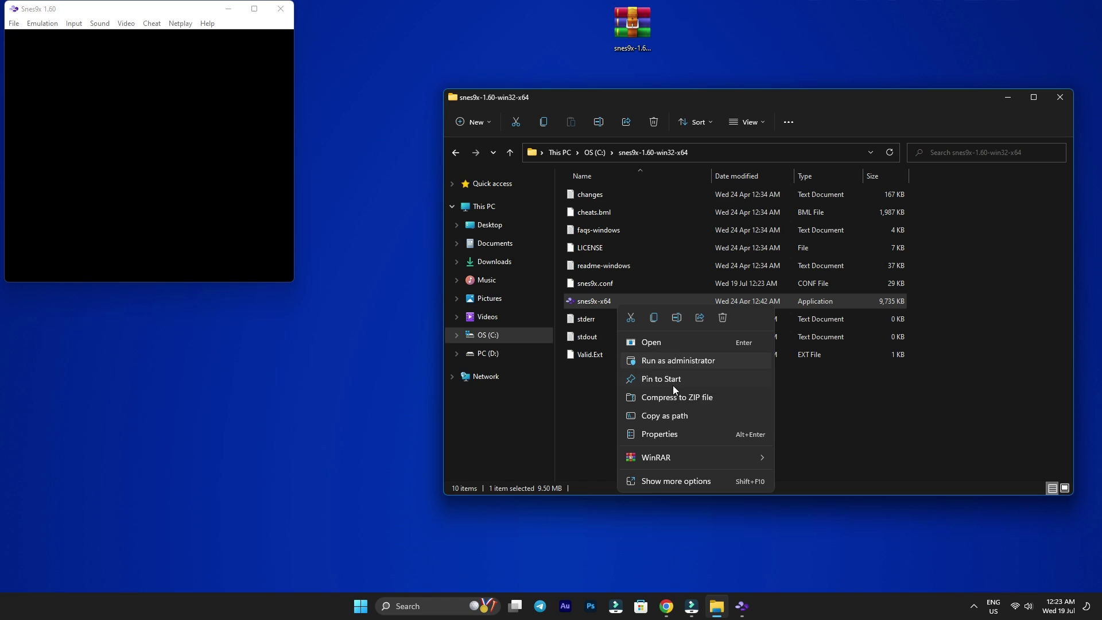
click(707, 481)
mouse_move(821, 380)
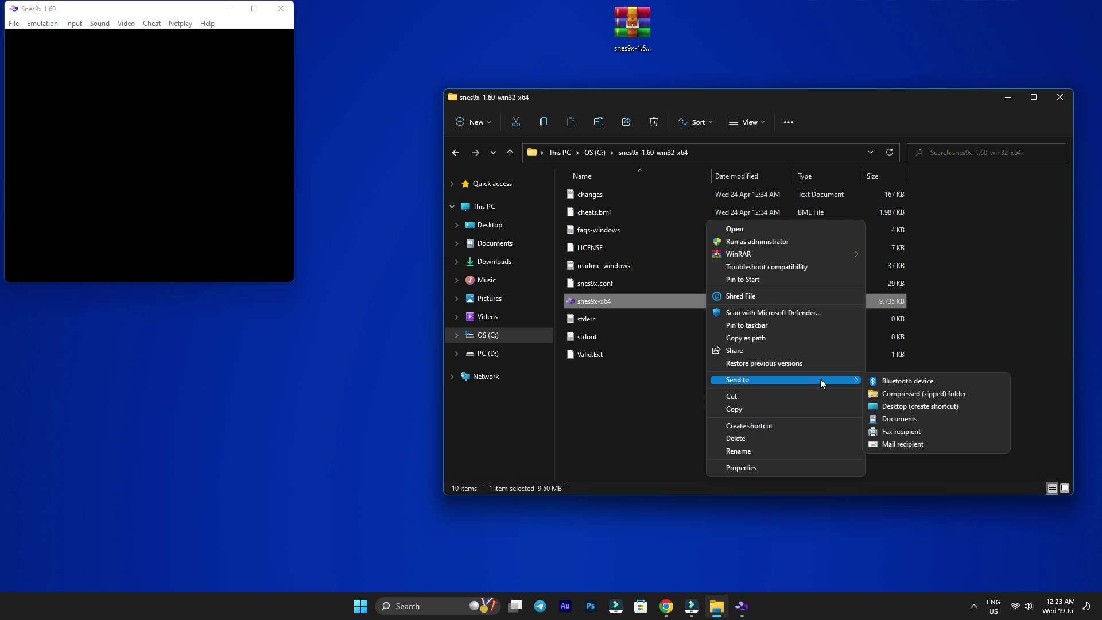
click(896, 405)
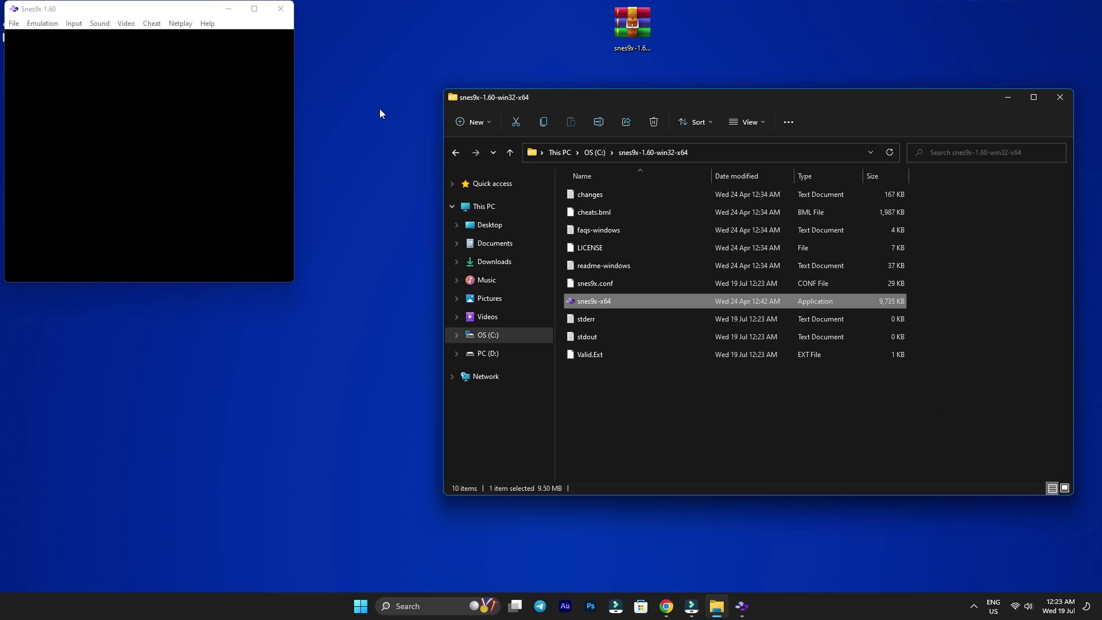
drag(193, 19, 293, 110)
click(35, 32)
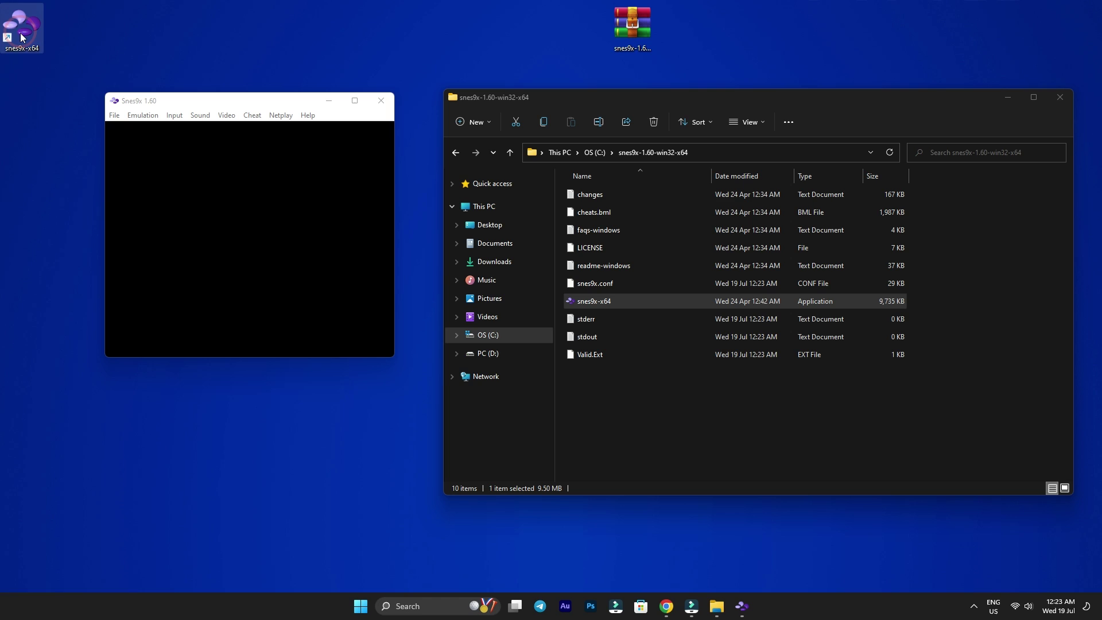
Map Joypad #1 to the gamepad: POV for directions, Buttons 3, 0, 1, 2 for B, A, Y, X, 9 Start, 8 Select, 4 L, 5 R.
drag(244, 101, 191, 63)
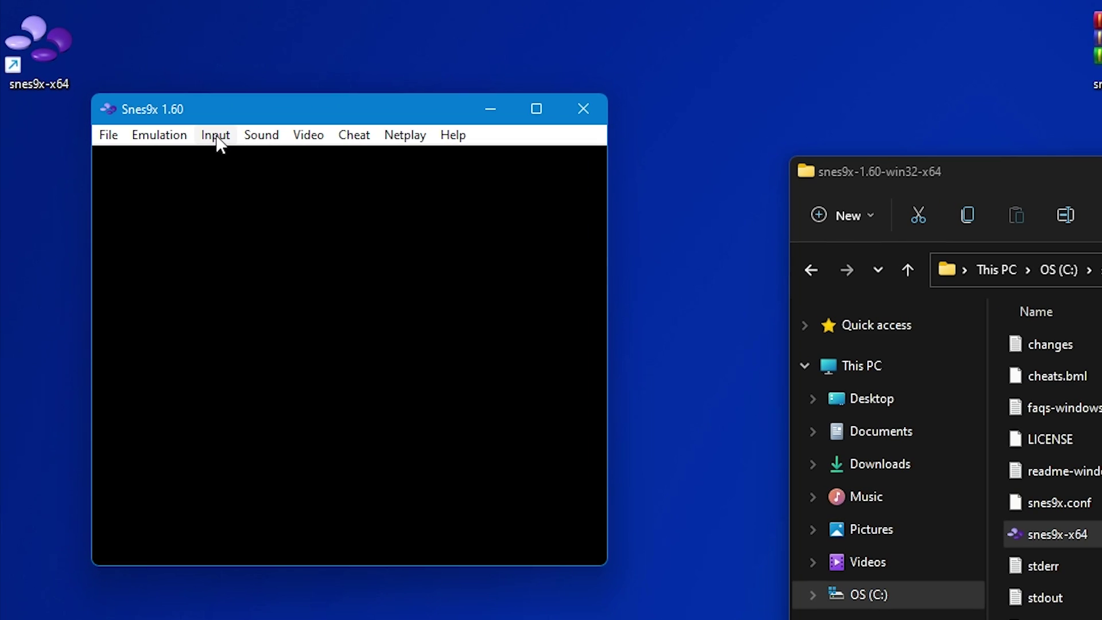
click(216, 135)
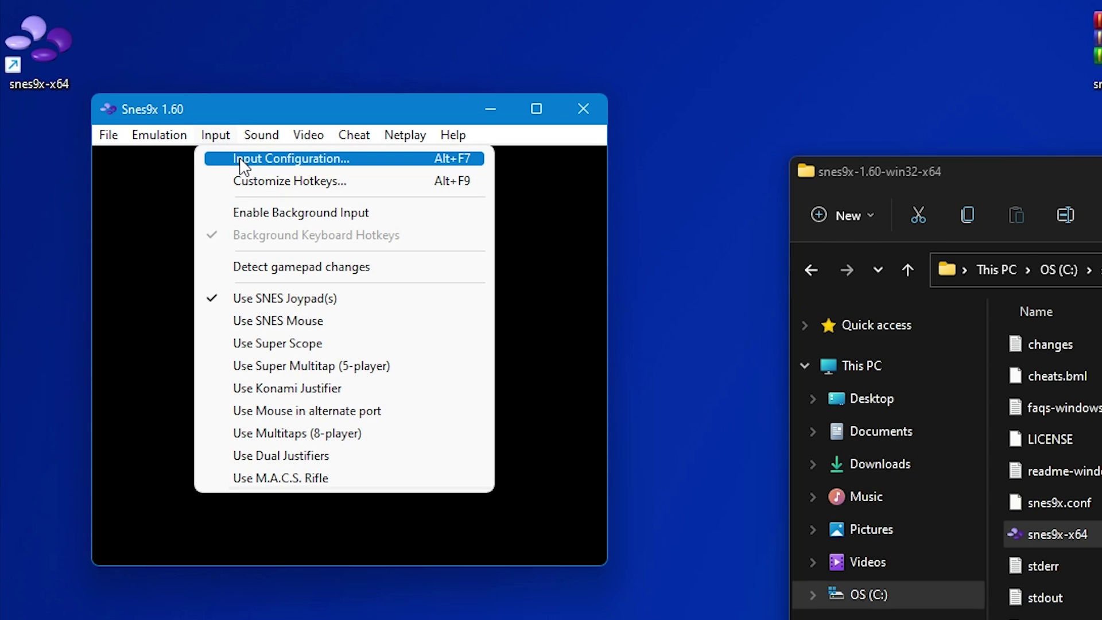
click(239, 159)
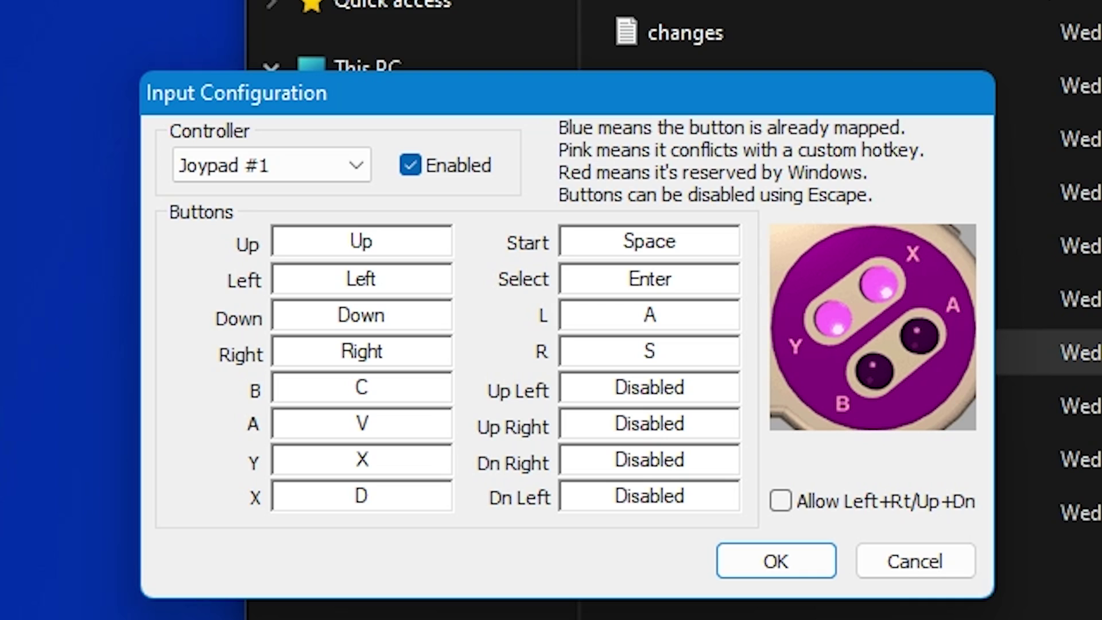
click(401, 247)
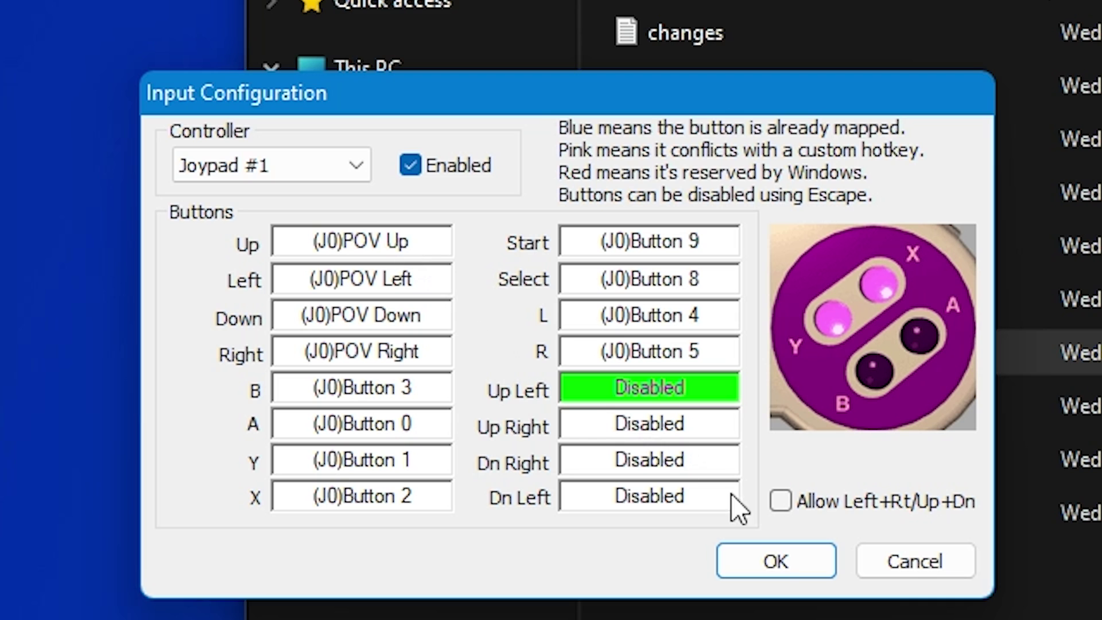
click(775, 561)
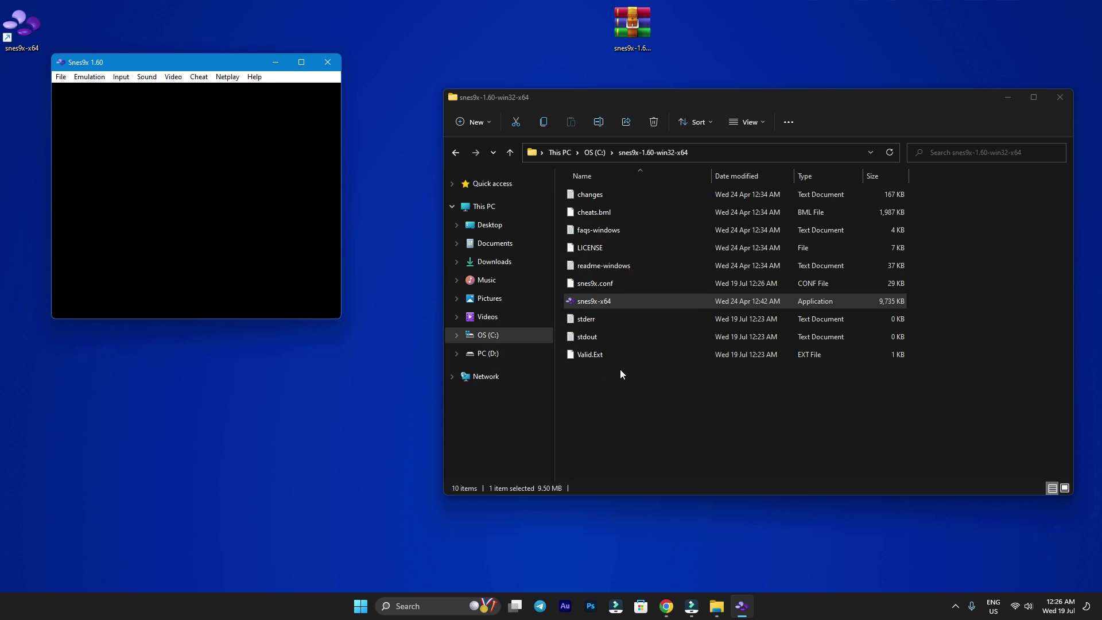
Open the Contra III - The Alien Wars (U) [!] archive from the Compressed folder in Downloads with WinRAR.
click(498, 264)
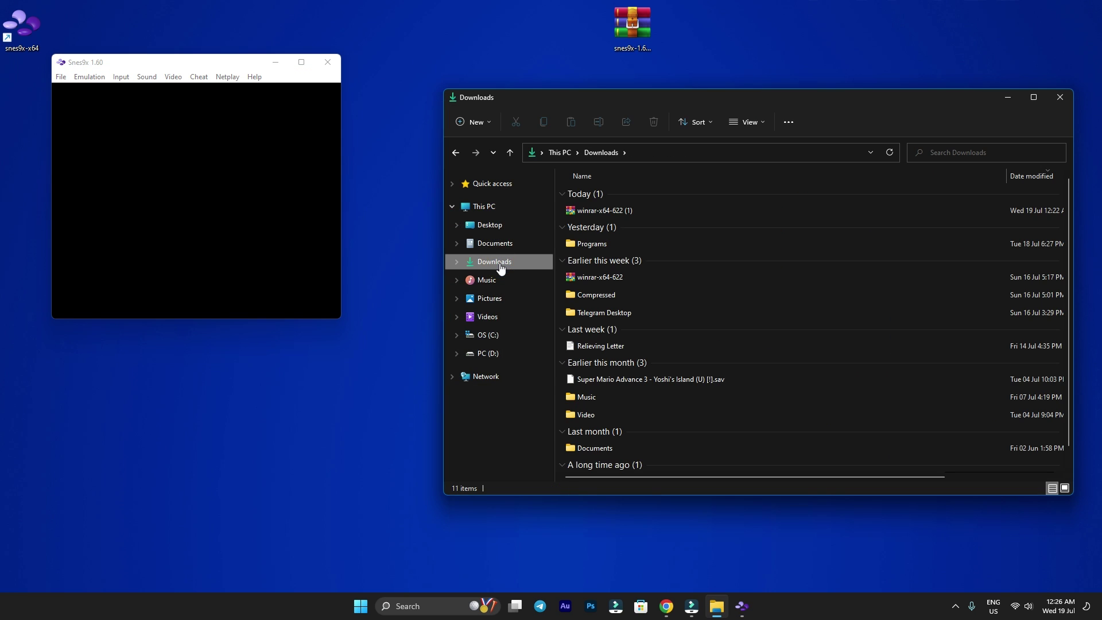
double_click(570, 296)
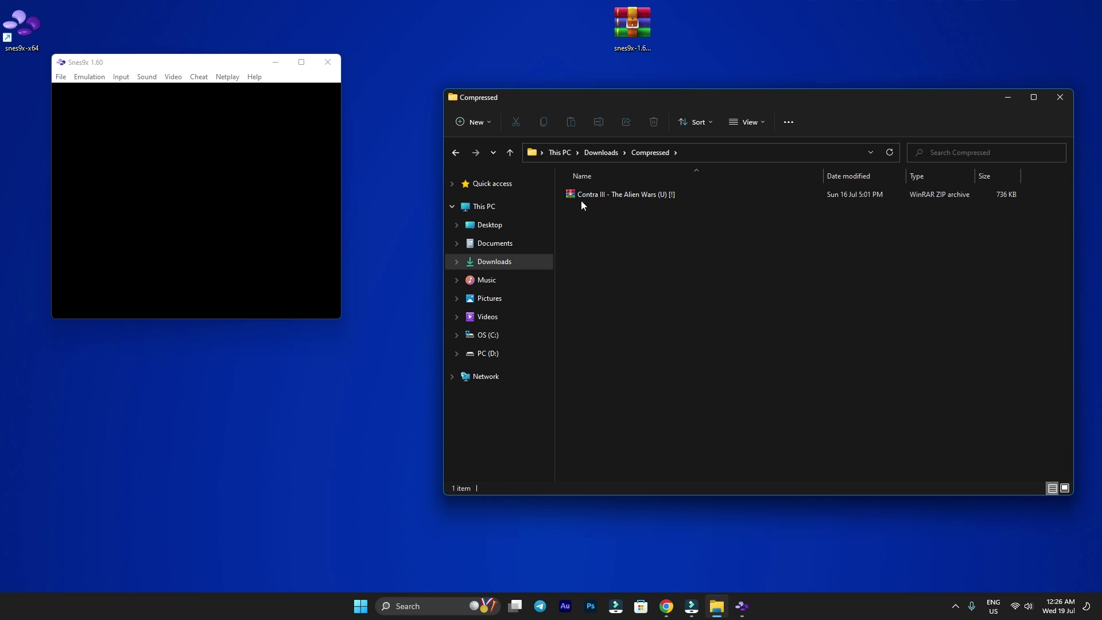
click(581, 195)
right_click(598, 193)
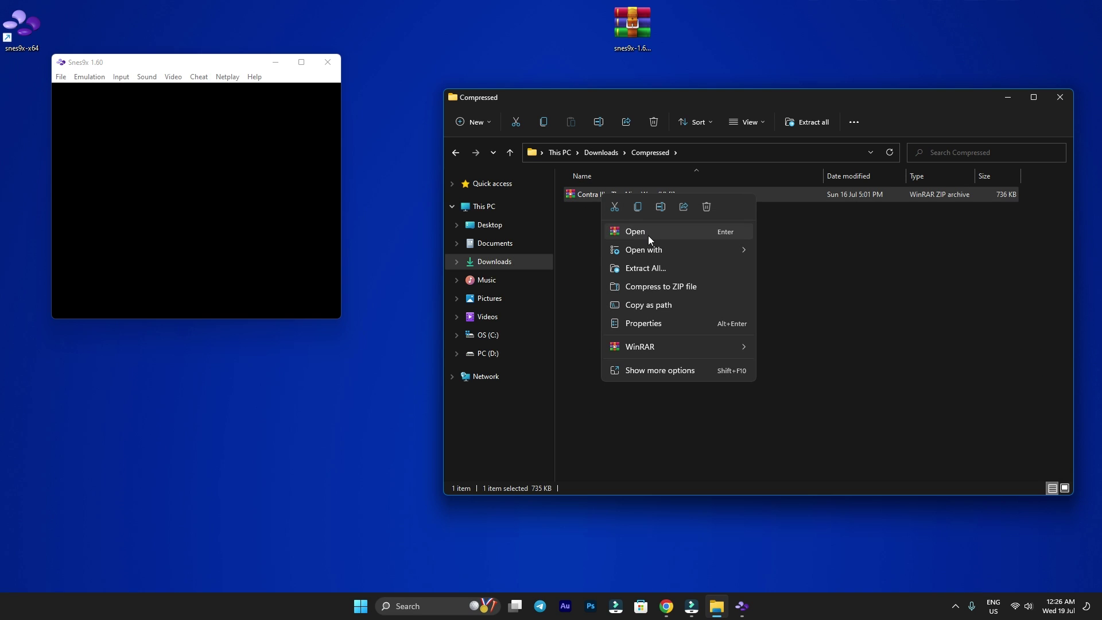
click(647, 232)
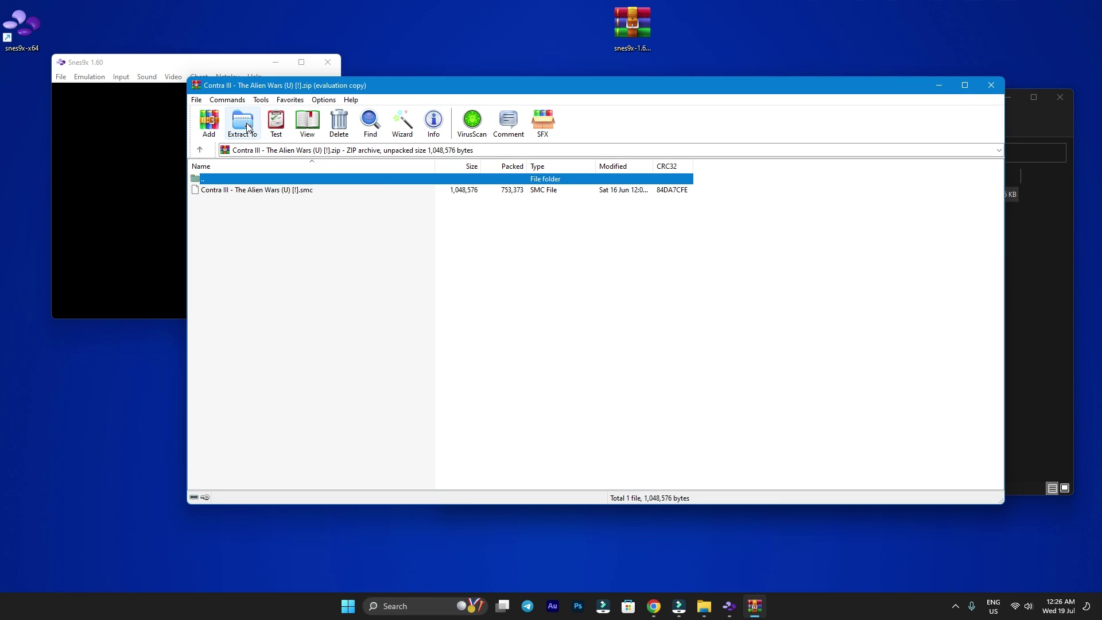
Extract the Contra III archive to the Desktop and close WinRAR.
click(245, 123)
click(615, 228)
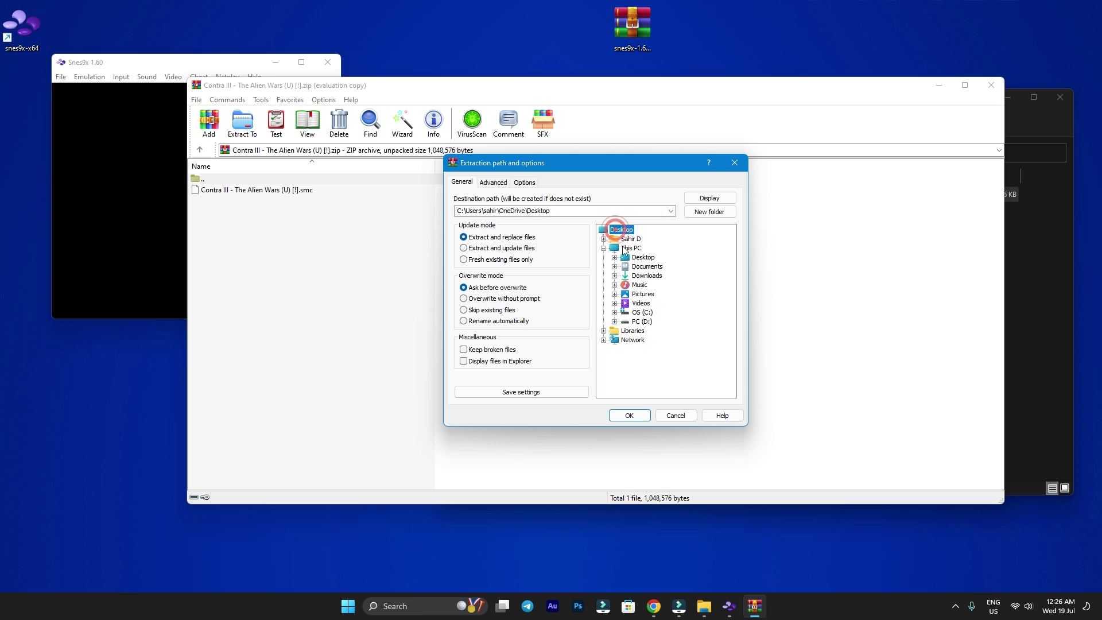
click(630, 415)
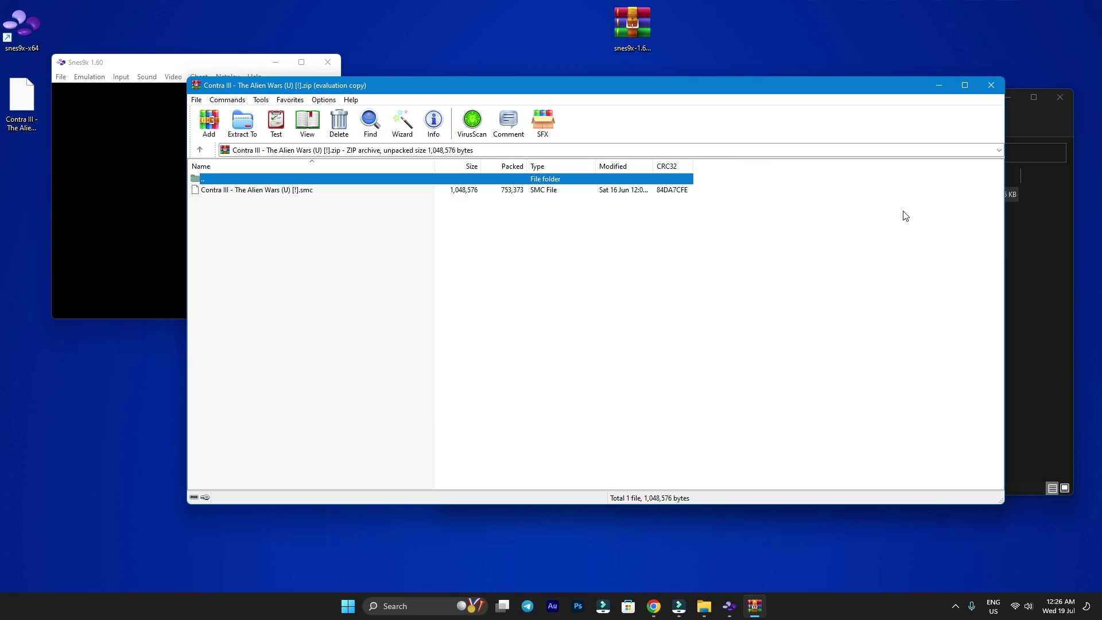
click(988, 91)
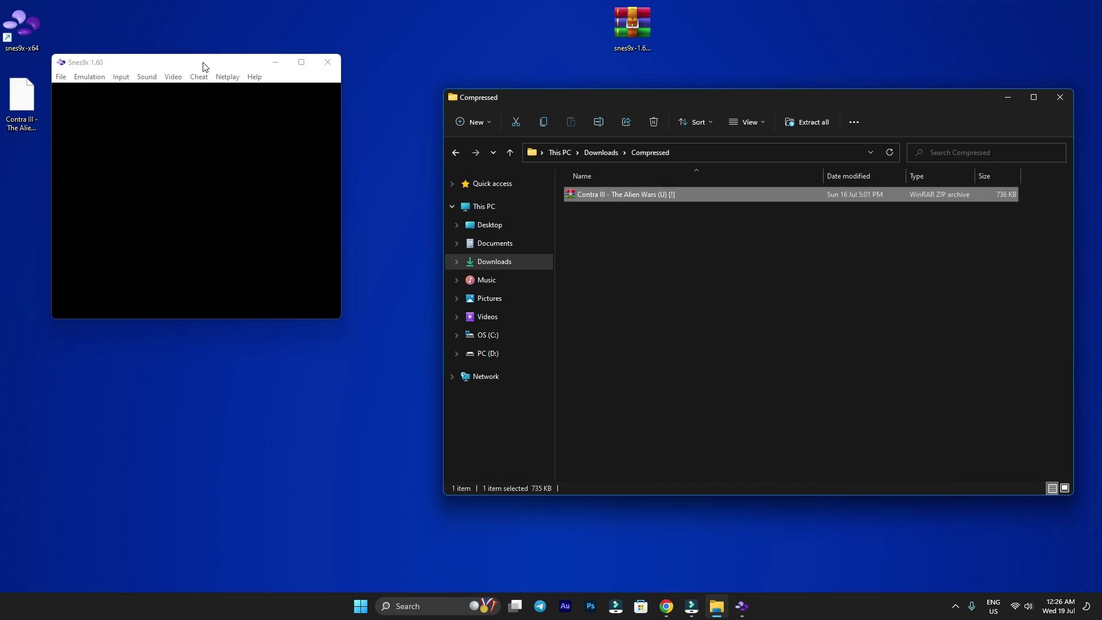
Move the Snes9x window away from the desktop icons and load the game Contra III - The Alien Wars (U) [!].smc from the Desktop.
drag(204, 66, 293, 68)
click(29, 96)
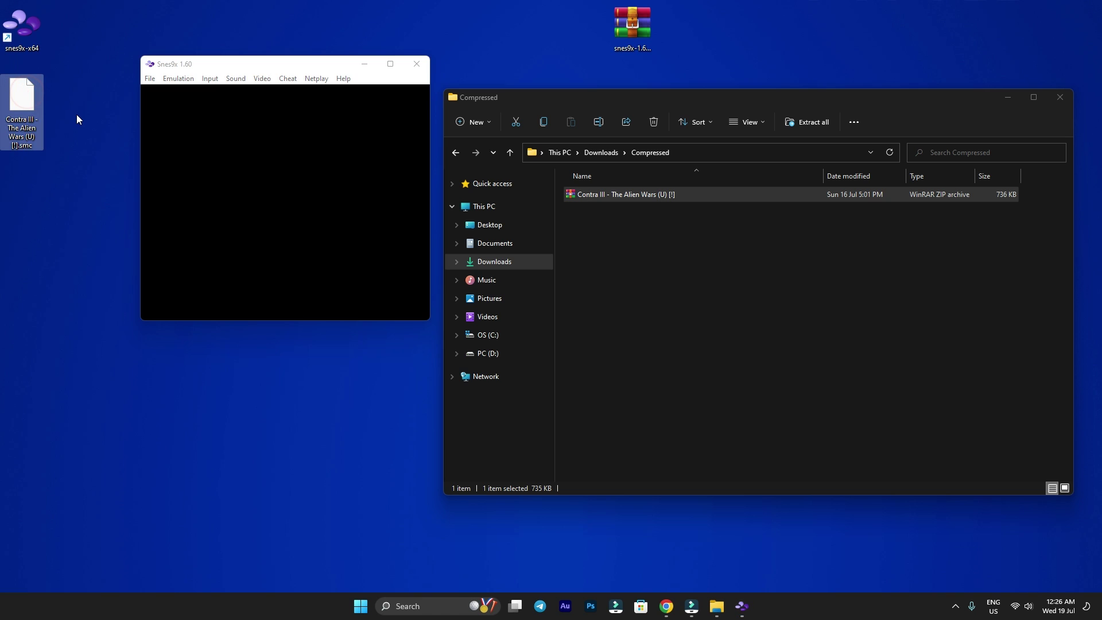
click(189, 64)
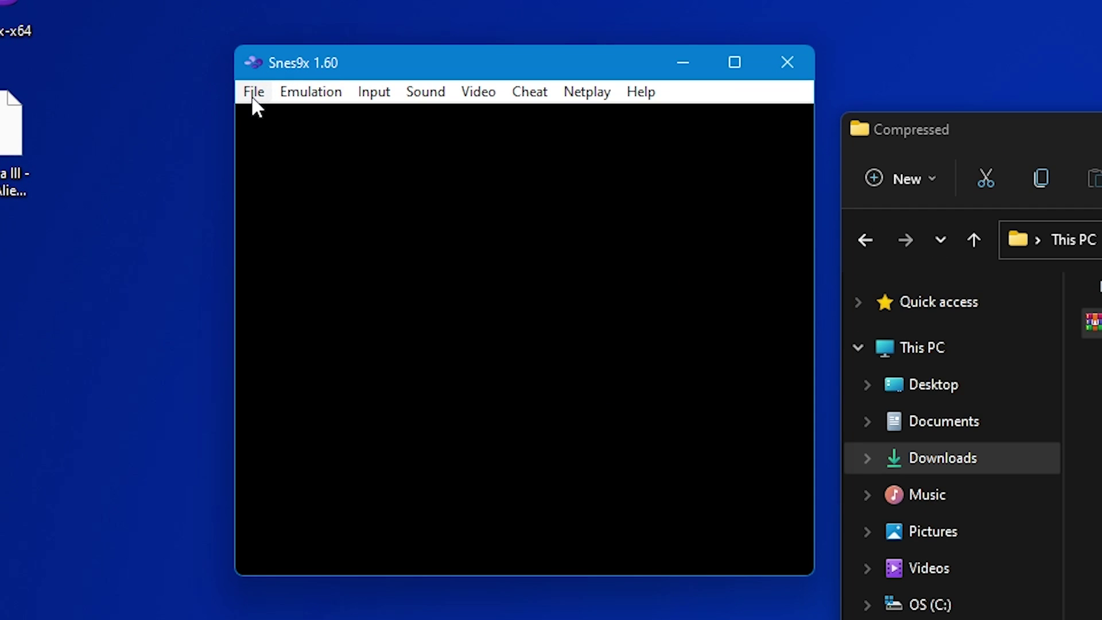
click(254, 93)
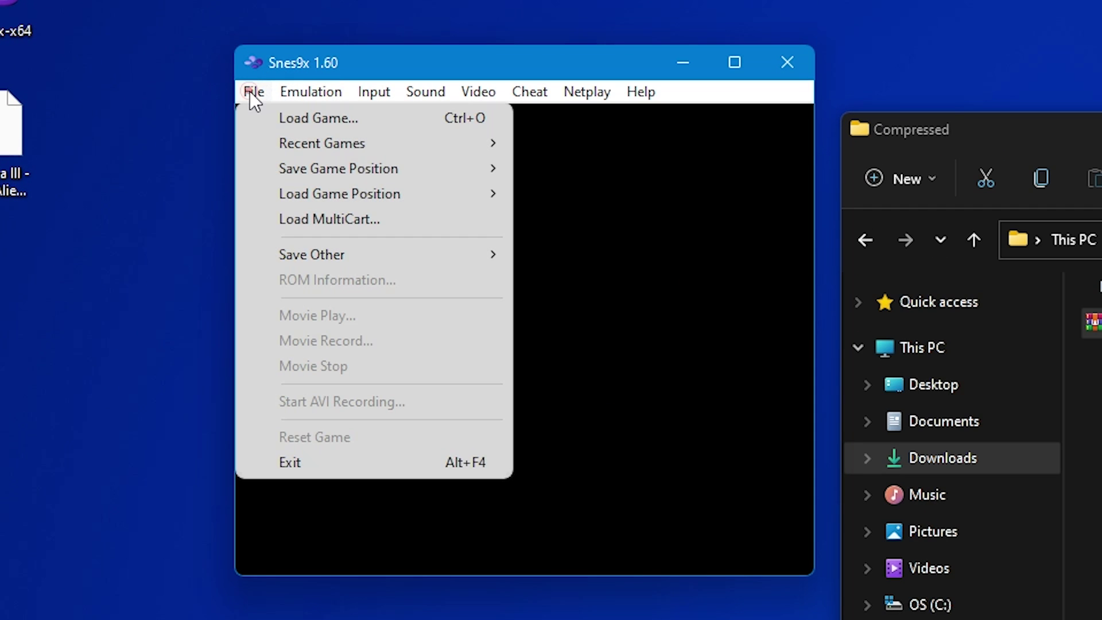
click(282, 118)
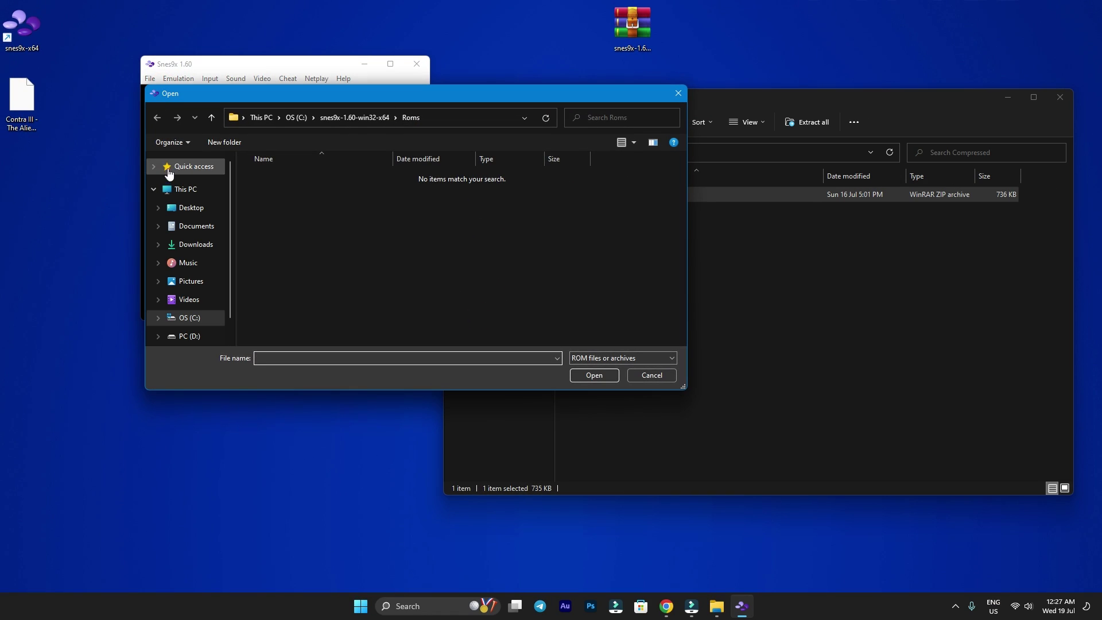
click(188, 209)
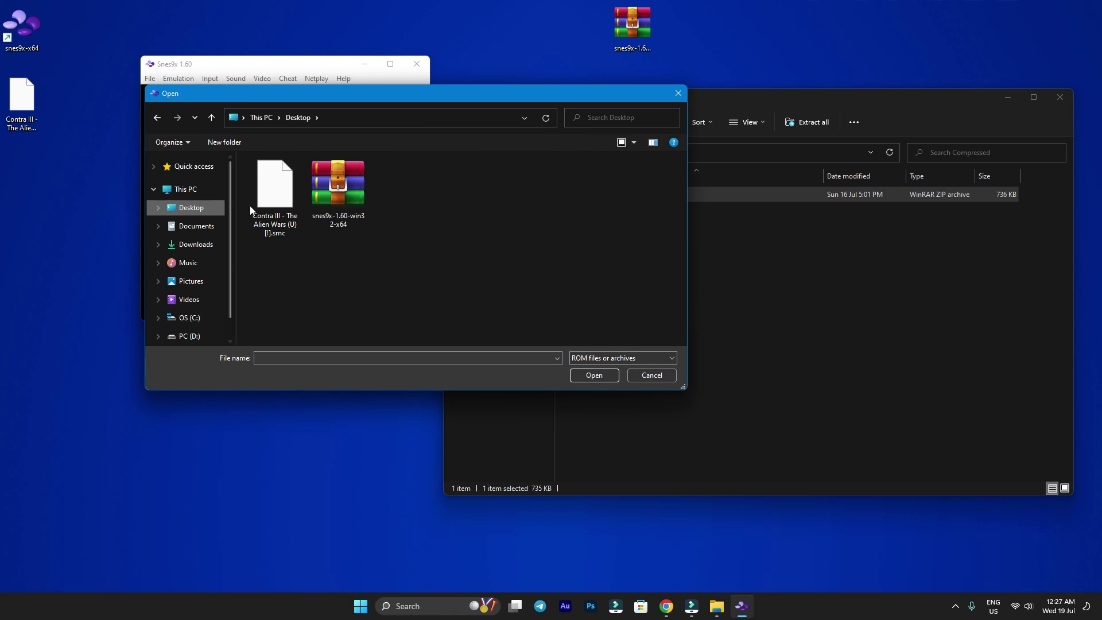
click(277, 199)
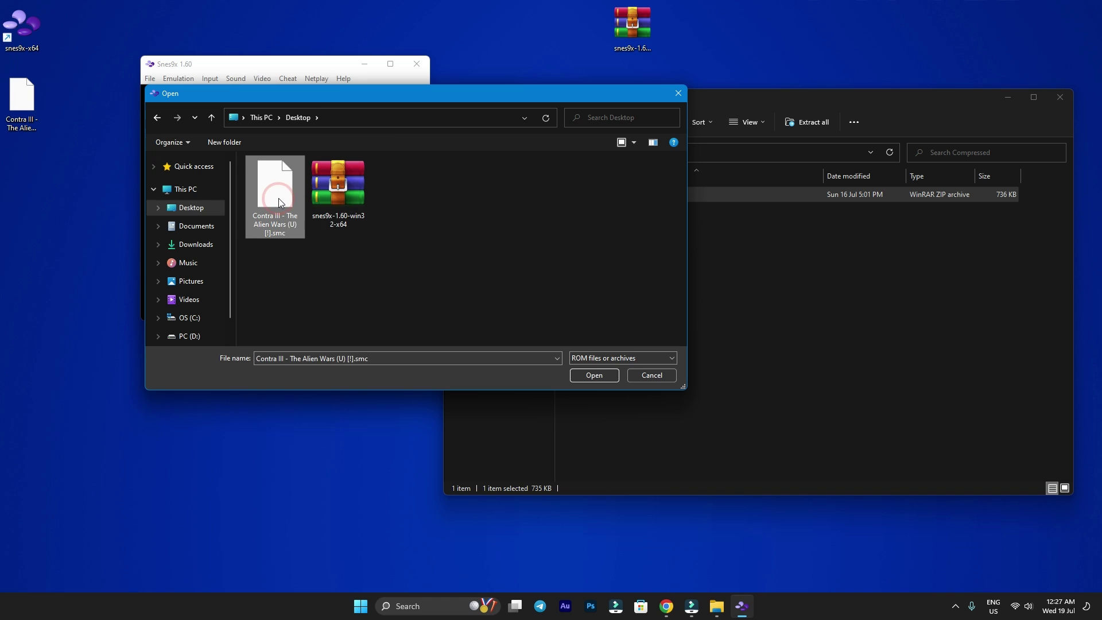
click(598, 377)
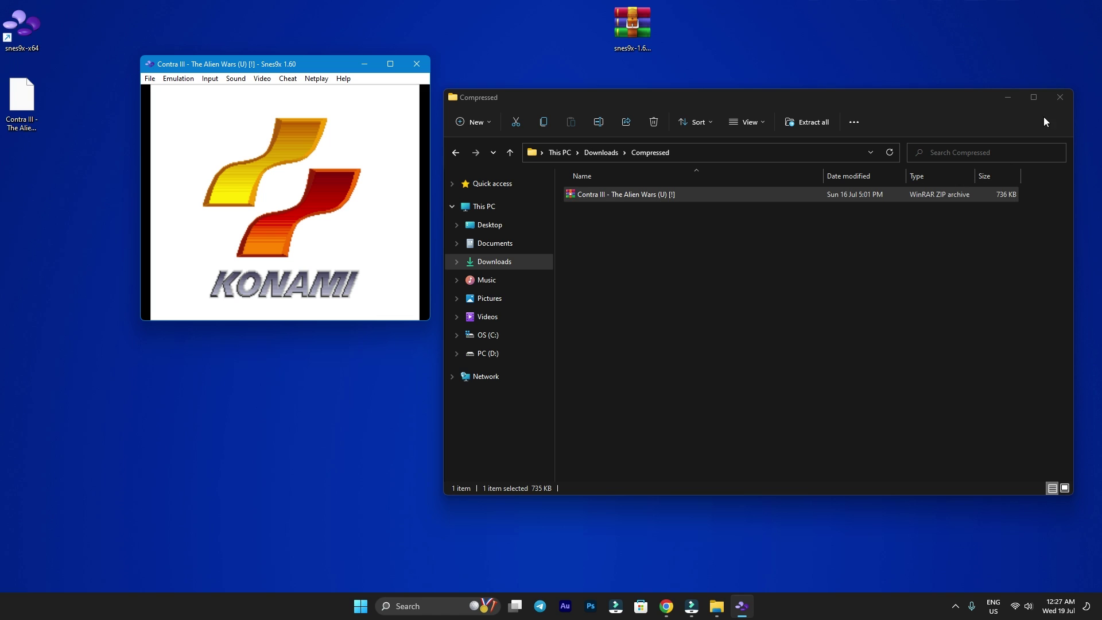
Close File Explorer, then move the Snes9x game window toward the middle of the desktop and enlarge it in width and height.
click(1059, 99)
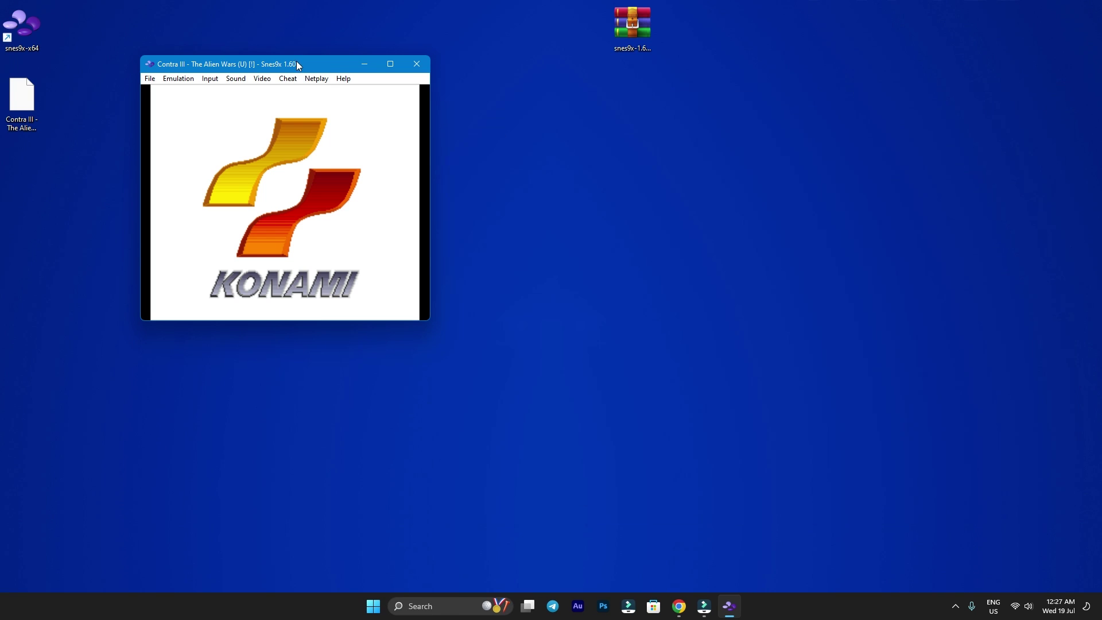
drag(298, 64, 540, 110)
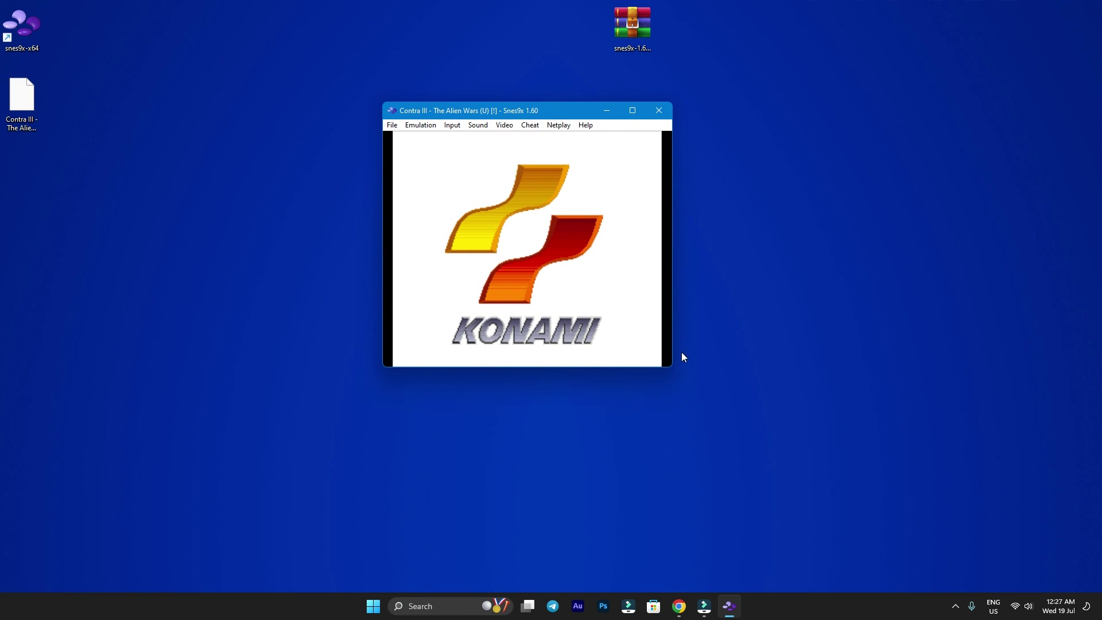
drag(671, 359, 855, 446)
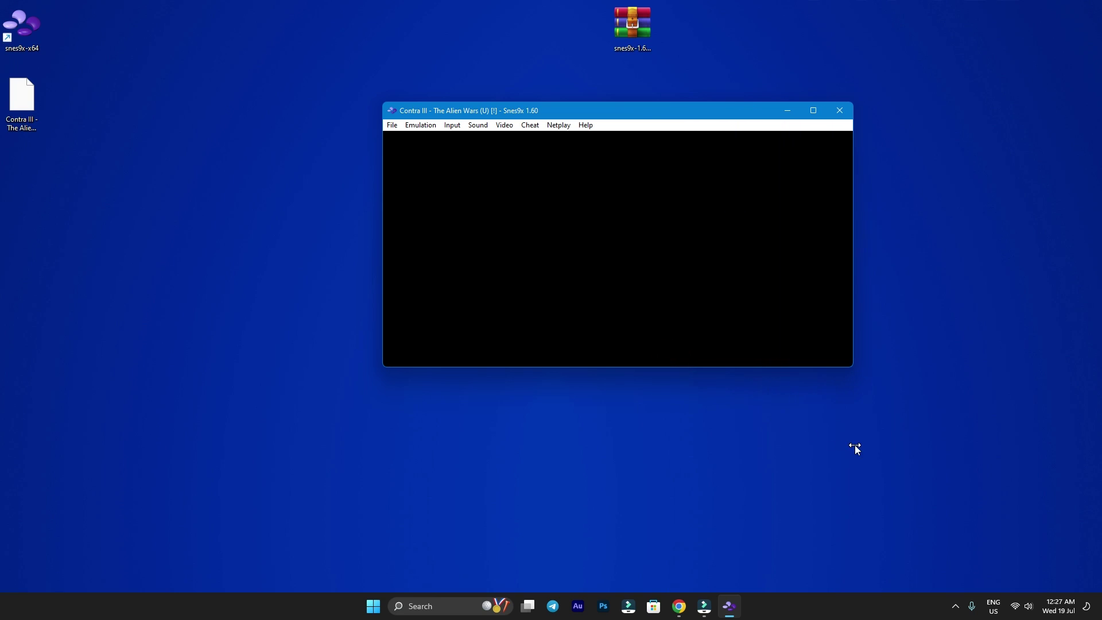
drag(769, 367, 807, 520)
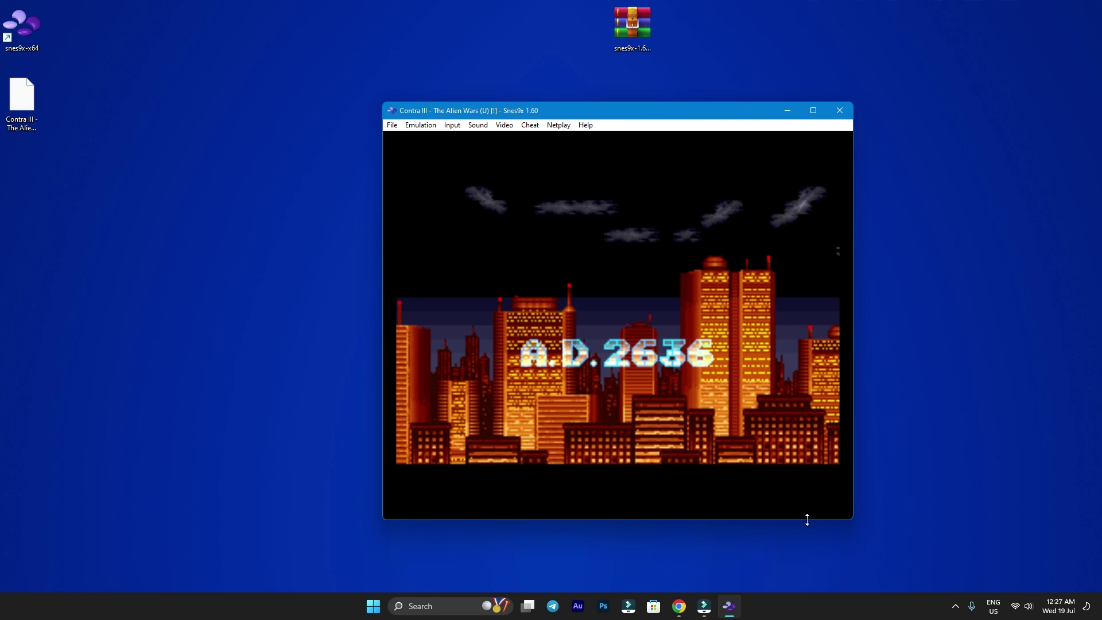